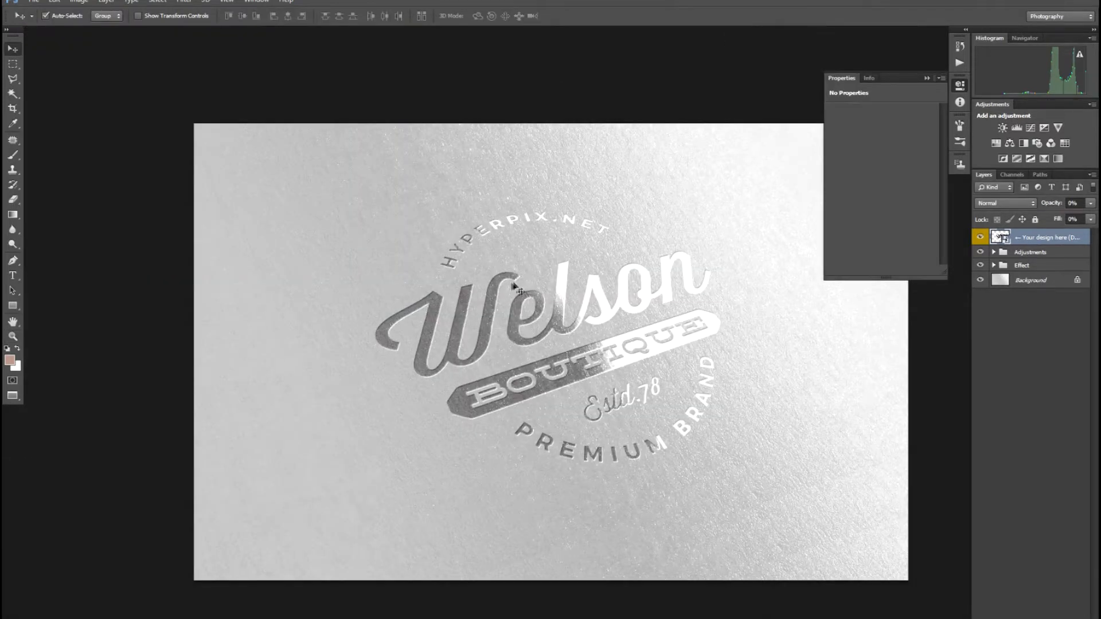
Step: Preview the metallic silver mockup full screen, then return to the document window
{"action": "key", "text": "f"}
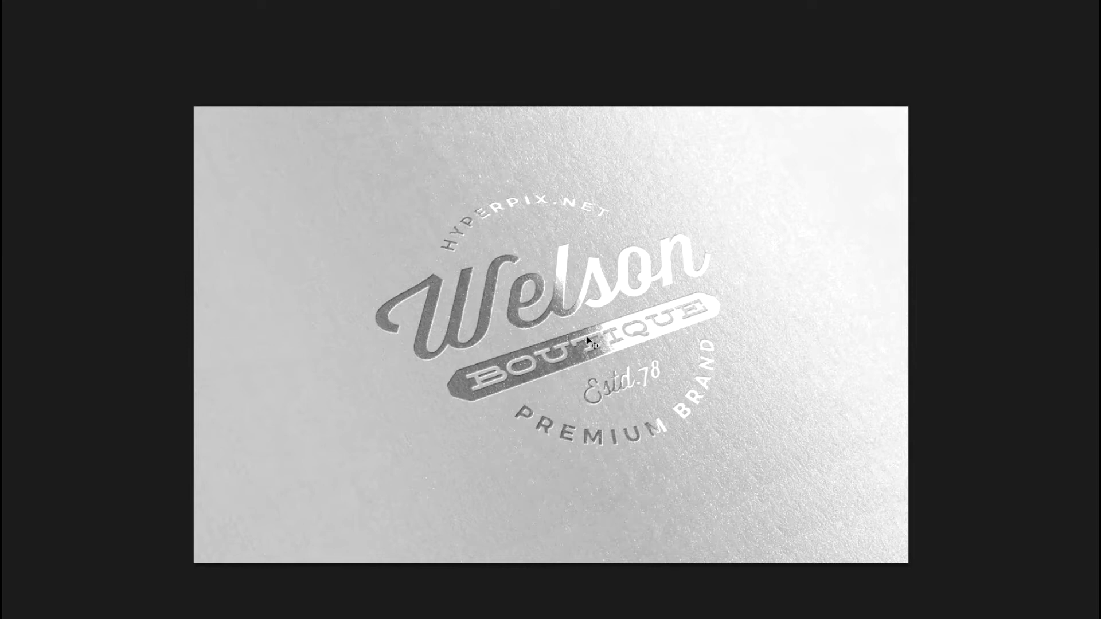
{"action": "key", "text": "f"}
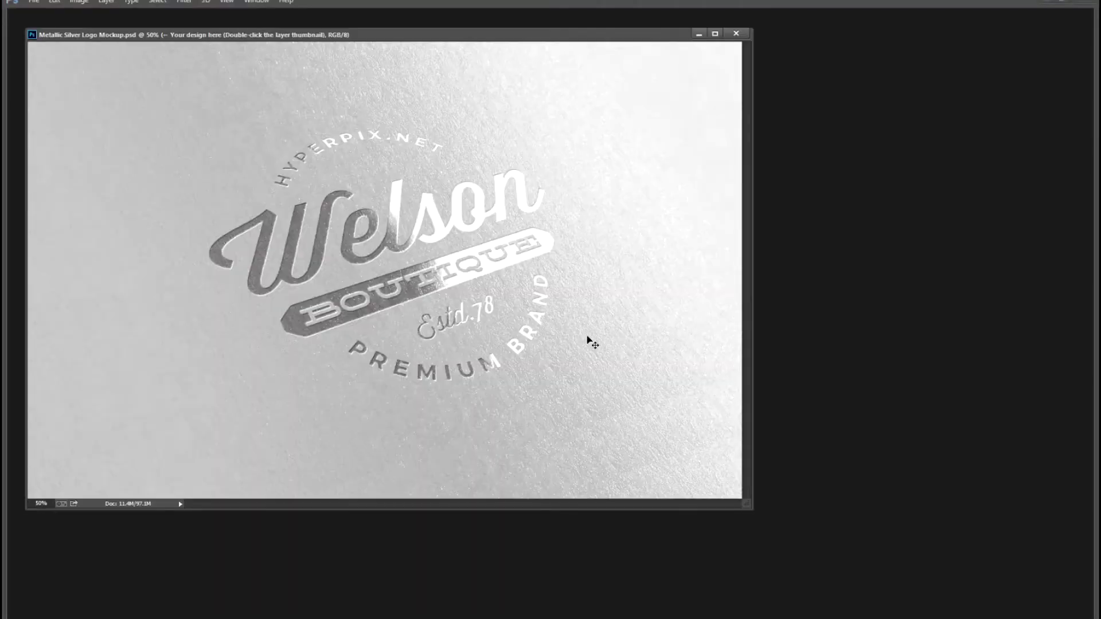
Step: Restore the panels, expand the Adjustments and Effect groups, and open the design smart object
{"action": "key", "text": "Tab"}
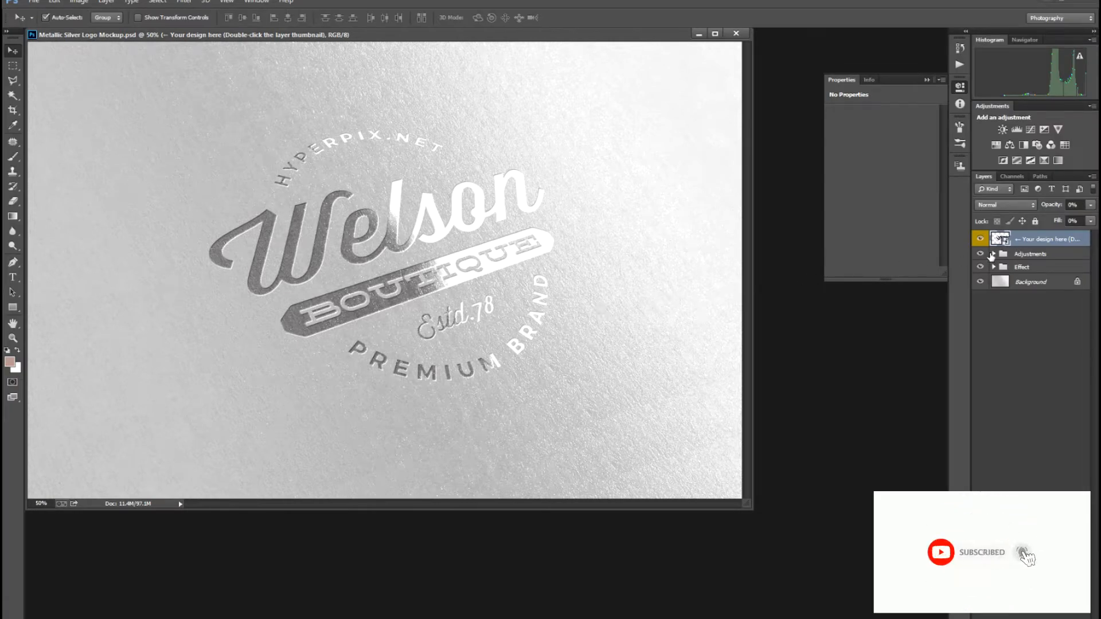
{"action": "left_click", "coordinate": [992, 254]}
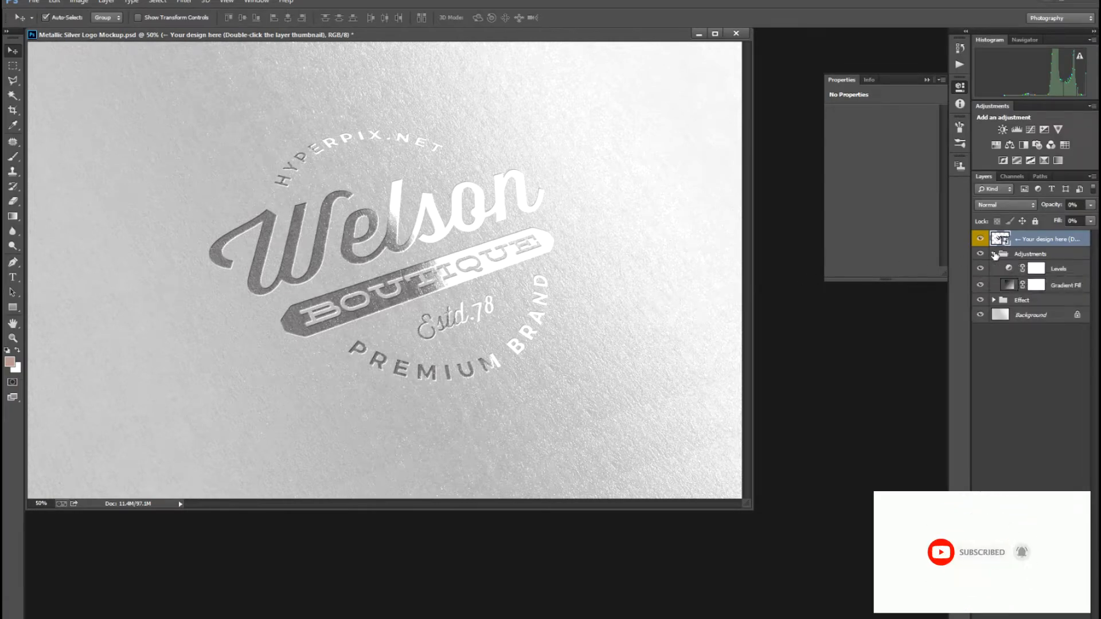
{"action": "left_click", "coordinate": [994, 300]}
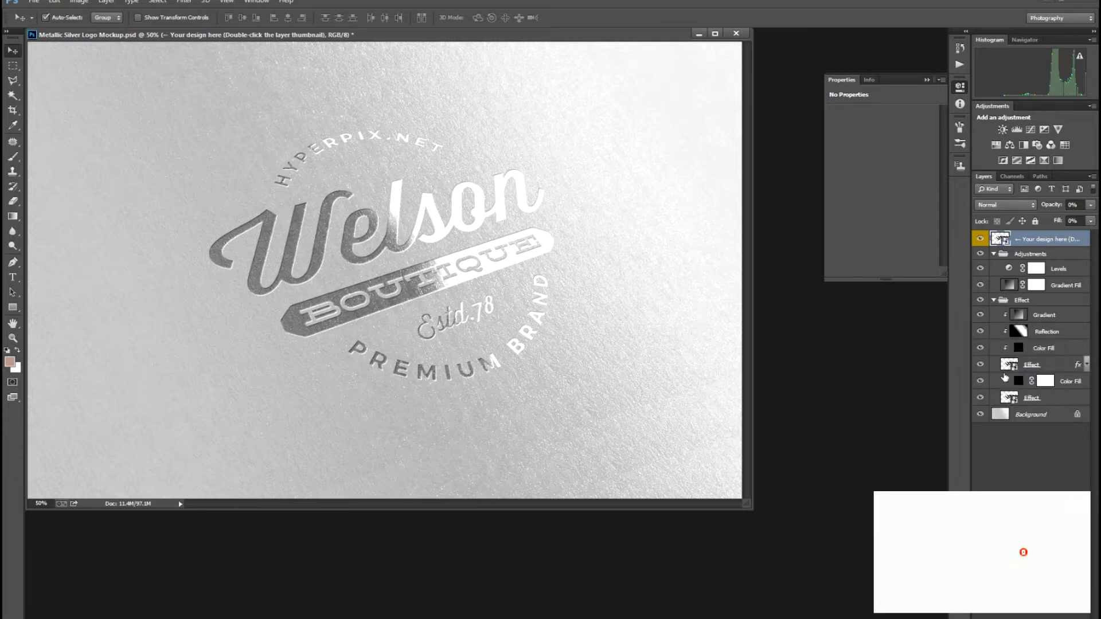
{"action": "left_click", "coordinate": [1008, 368]}
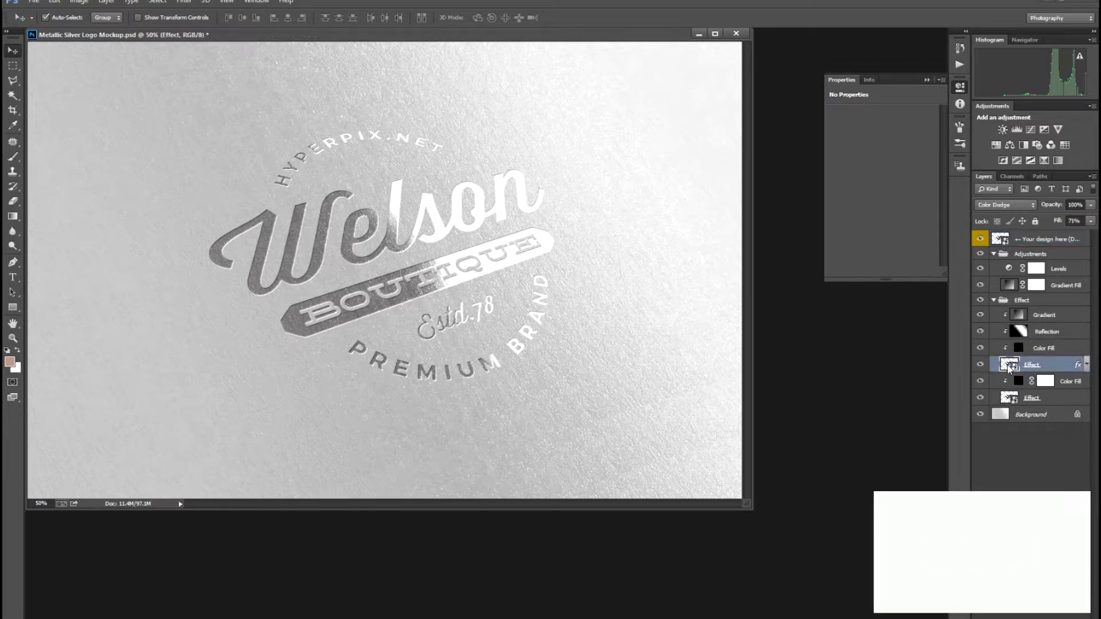
{"action": "double_click", "coordinate": [1008, 367]}
{"action": "key", "text": "Return"}
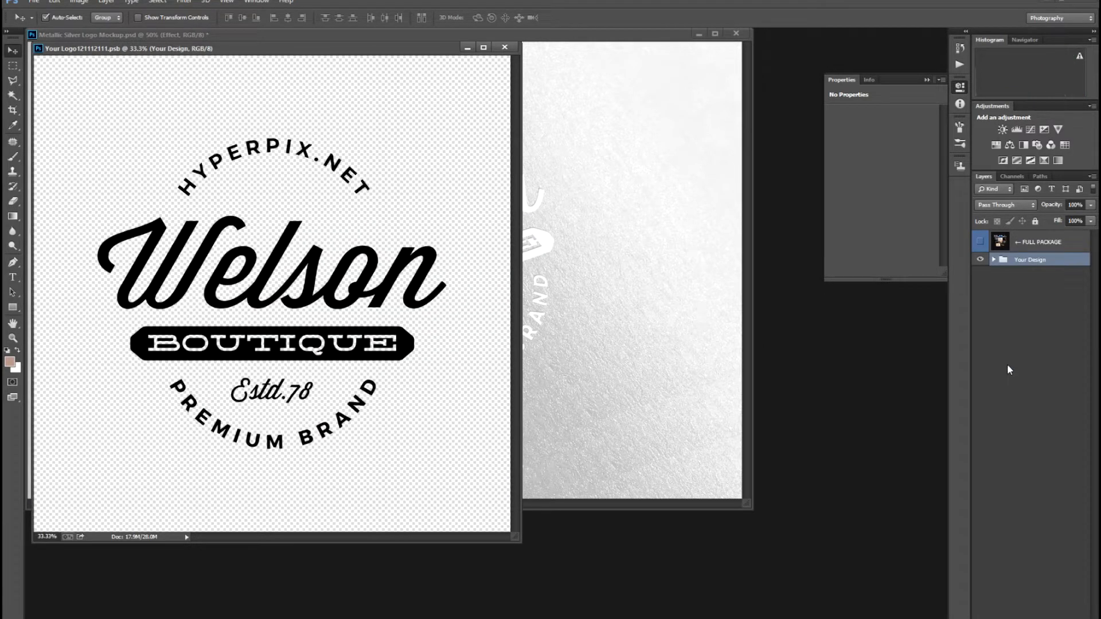
Step: Zoom in and out on the Welson Boutique logo, nudging the design slightly right and down
{"action": "left_click", "coordinate": [1009, 370]}
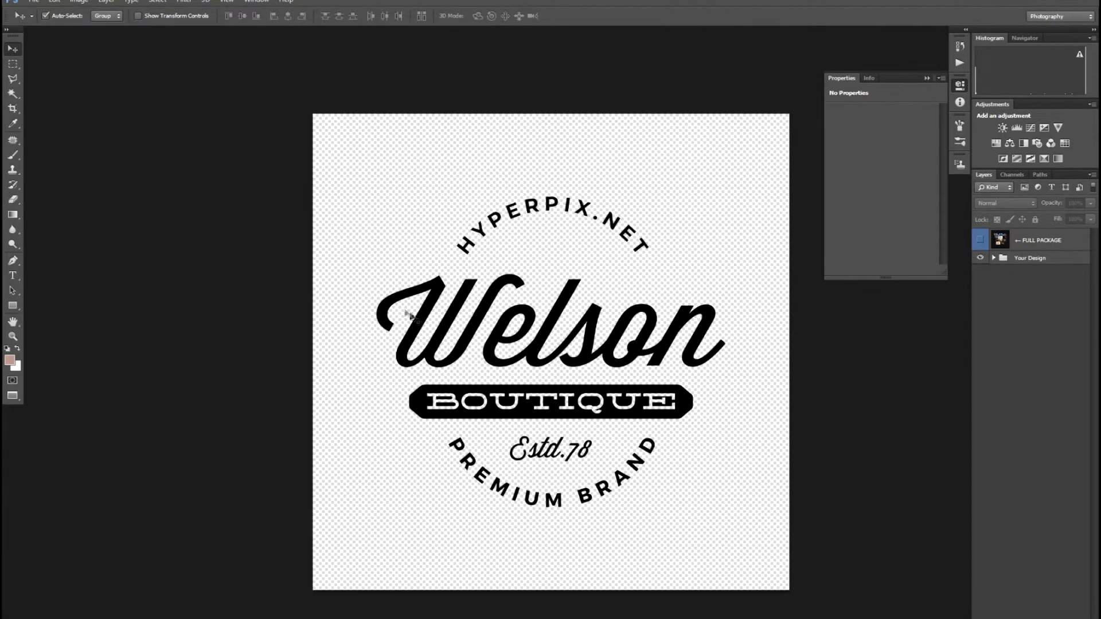
{"action": "key", "text": "ctrl+plus"}
{"action": "key", "text": "ctrl+plus"}
{"action": "key", "text": "ctrl+minus"}
{"action": "key", "text": "ctrl+minus"}
{"action": "key", "text": "ctrl+minus"}
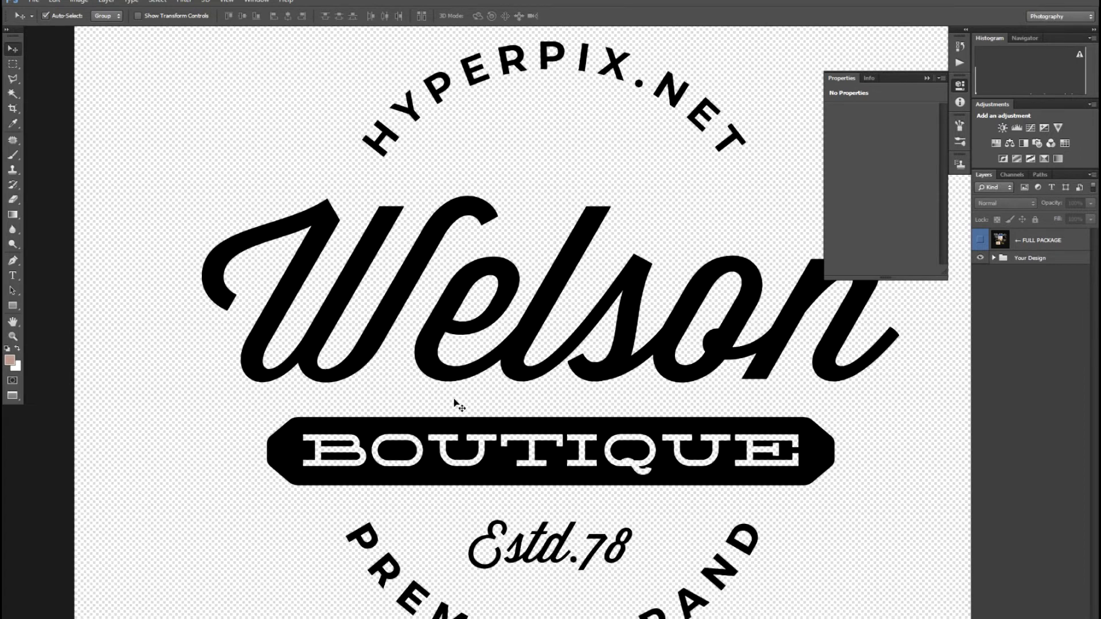
{"action": "key", "text": "ctrl+plus"}
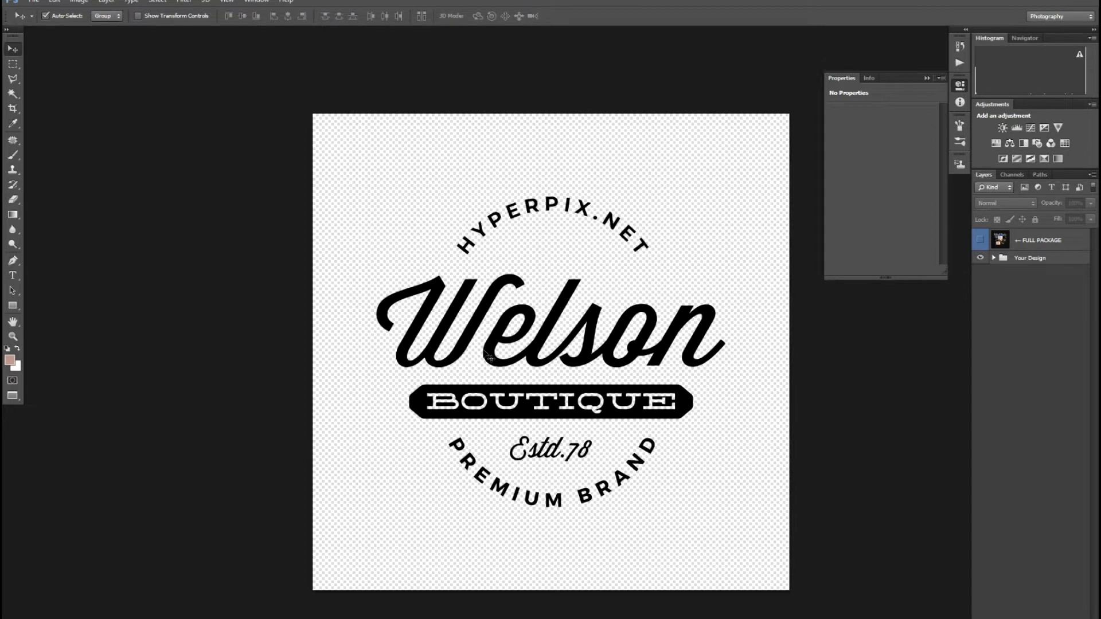
{"action": "left_click_drag", "start_coordinate": [487, 348], "coordinate": [489, 352]}
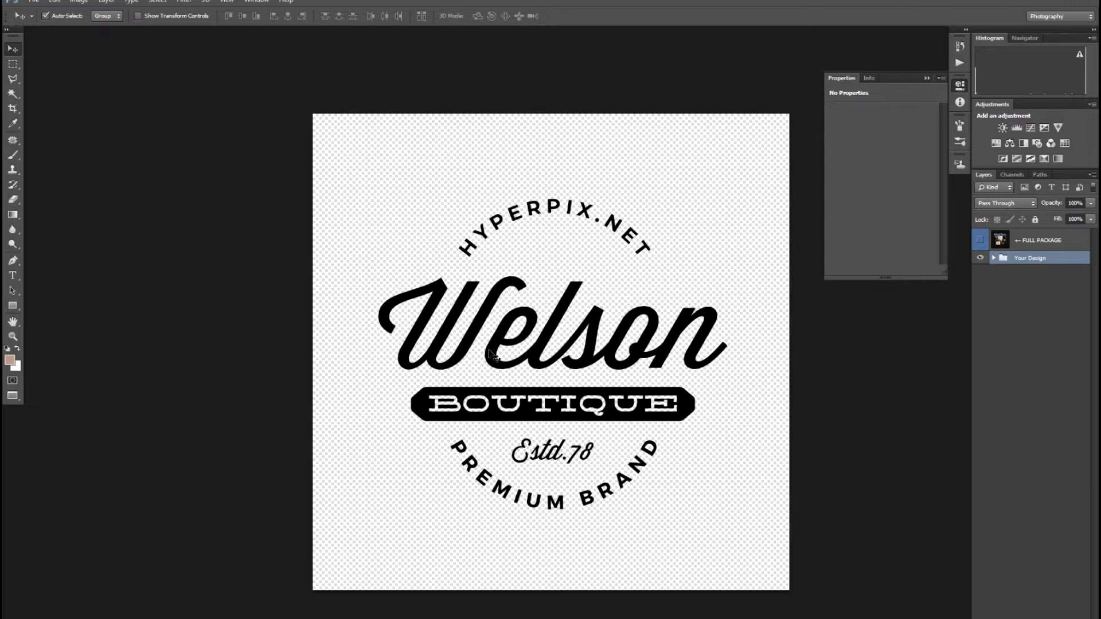
{"action": "key", "text": "z"}
{"action": "mouse_move", "coordinate": [406, 358]}
{"action": "left_mouse_down"}
{"action": "mouse_move", "coordinate": [507, 427]}
{"action": "mouse_move", "coordinate": [579, 458]}
{"action": "mouse_move", "coordinate": [530, 406]}
{"action": "left_mouse_up"}
{"action": "key", "text": "ctrl+minus"}
{"action": "key", "text": "ctrl+minus"}
{"action": "key", "text": "ctrl+minus"}
{"action": "key", "text": "ctrl+minus"}
{"action": "key", "text": "ctrl+minus"}
{"action": "key", "text": "ctrl+minus"}
{"action": "key", "text": "ctrl+minus"}
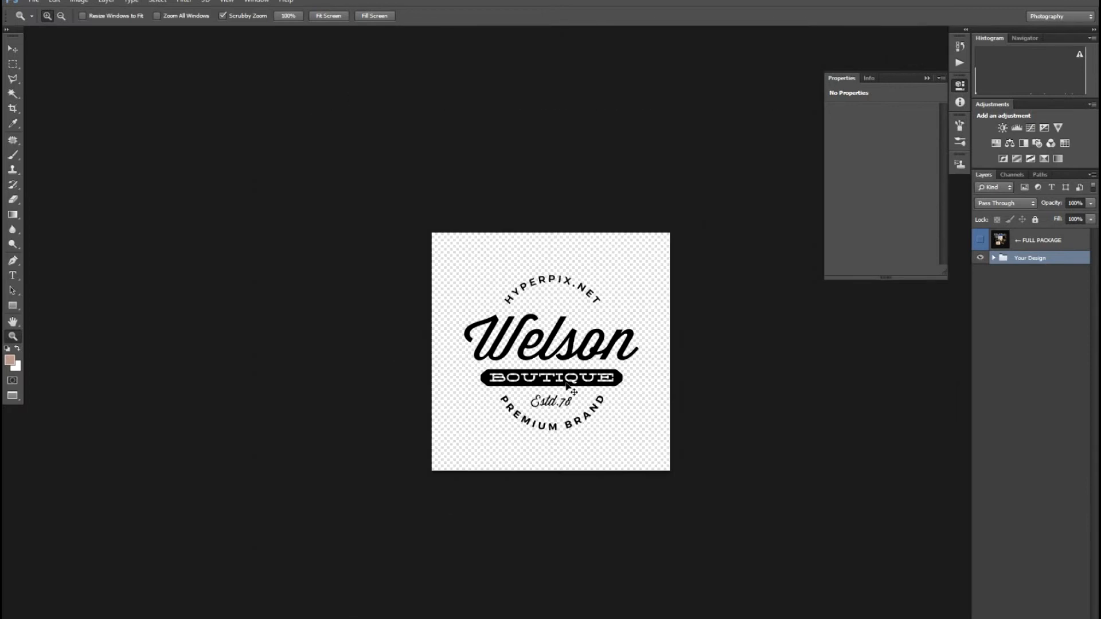
{"action": "key", "text": "ctrl+plus"}
{"action": "key", "text": "ctrl+plus"}
{"action": "key", "text": "ctrl+plus"}
{"action": "scroll", "coordinate": [524, 417], "scroll_direction": "down", "scroll_amount": 1}
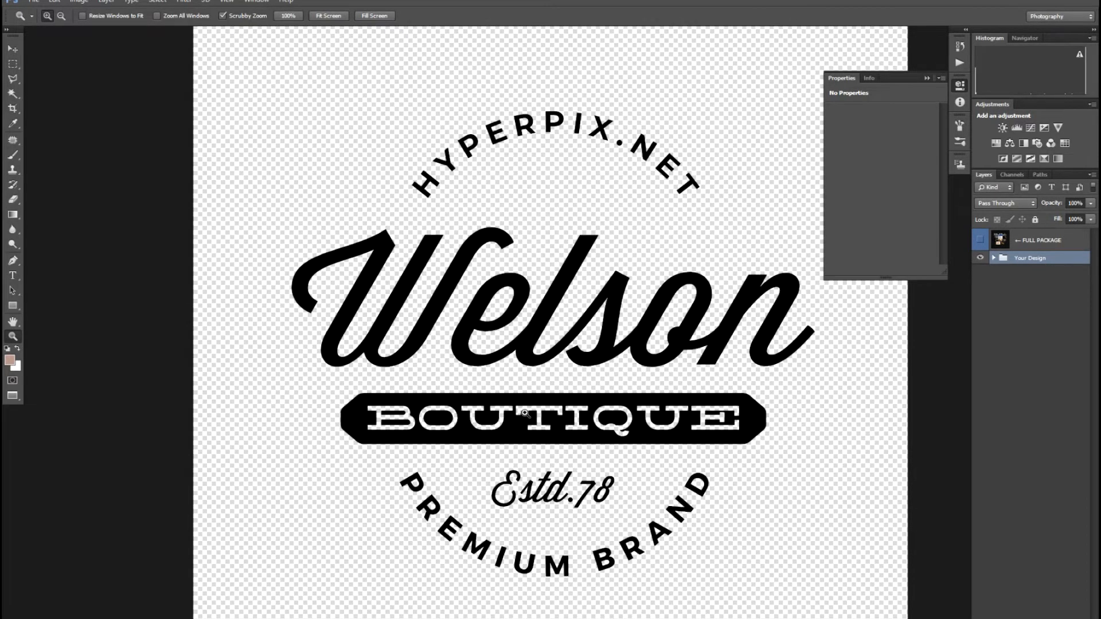
{"action": "key", "text": "m"}
{"action": "mouse_move", "coordinate": [508, 429]}
{"action": "left_mouse_down"}
{"action": "mouse_move", "coordinate": [550, 408]}
{"action": "mouse_move", "coordinate": [520, 437]}
{"action": "left_mouse_up"}
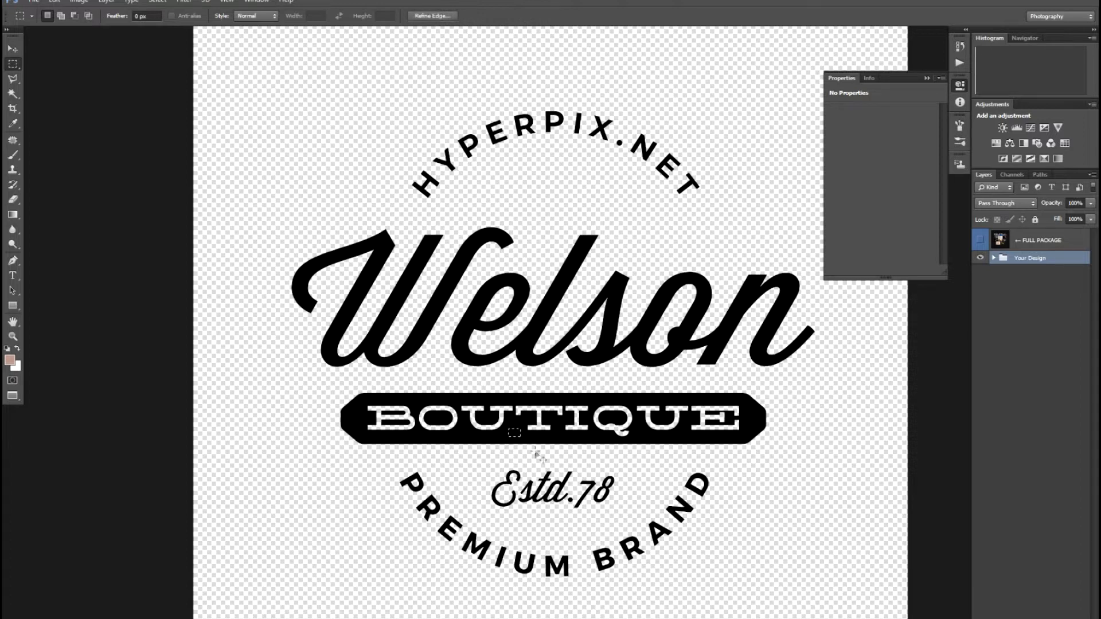
{"action": "key", "text": "v"}
{"action": "key", "text": "ctrl+plus"}
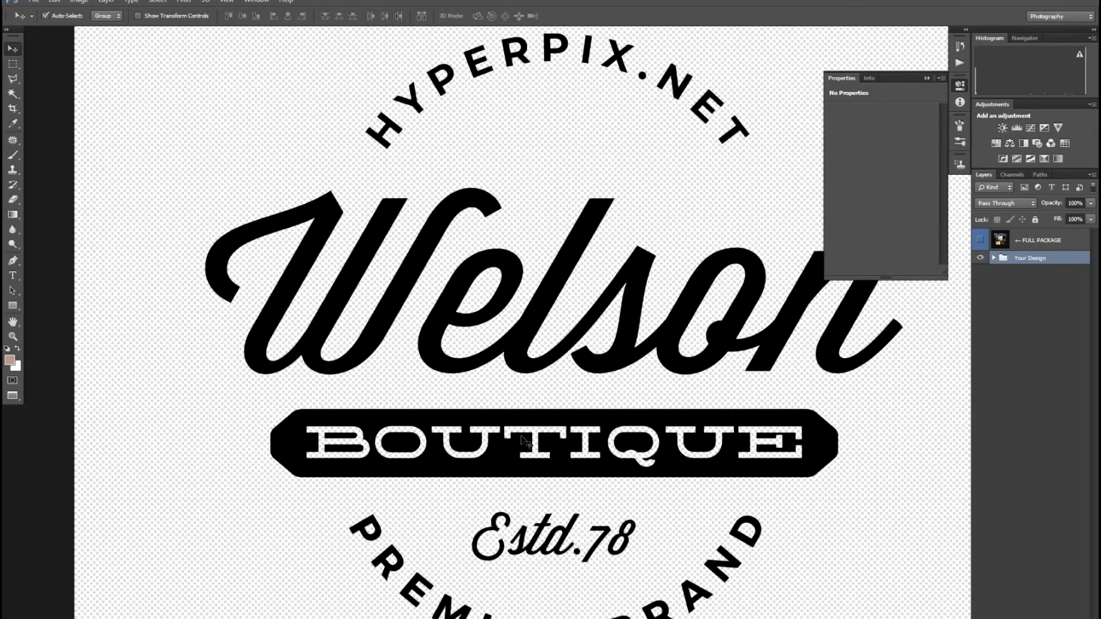
{"action": "key", "text": "ctrl+minus"}
{"action": "key", "text": "ctrl+minus"}
{"action": "key", "text": "ctrl+minus"}
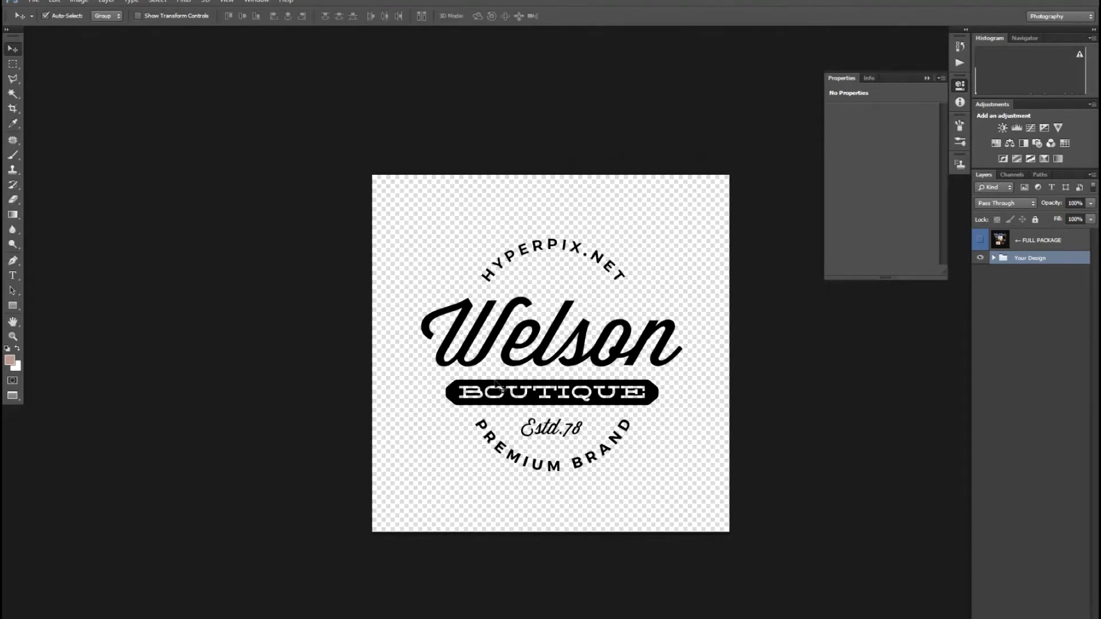
{"action": "key", "text": "m"}
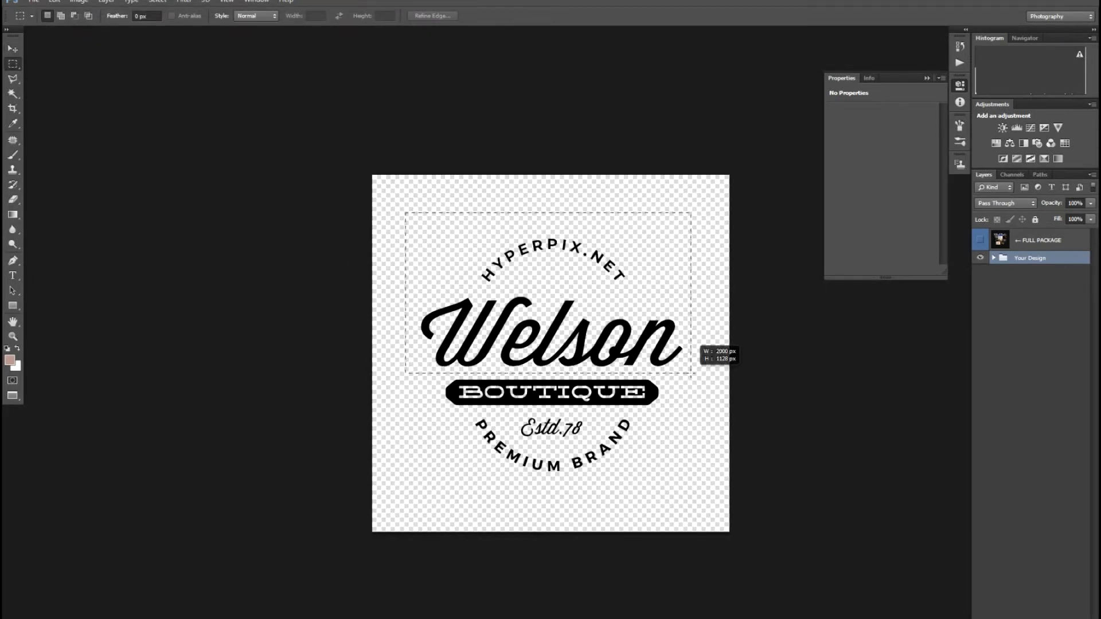
{"action": "left_click_drag", "start_coordinate": [691, 373], "coordinate": [690, 373]}
{"action": "key", "text": "Delete"}
{"action": "key", "text": "Return"}
{"action": "key", "text": "Return"}
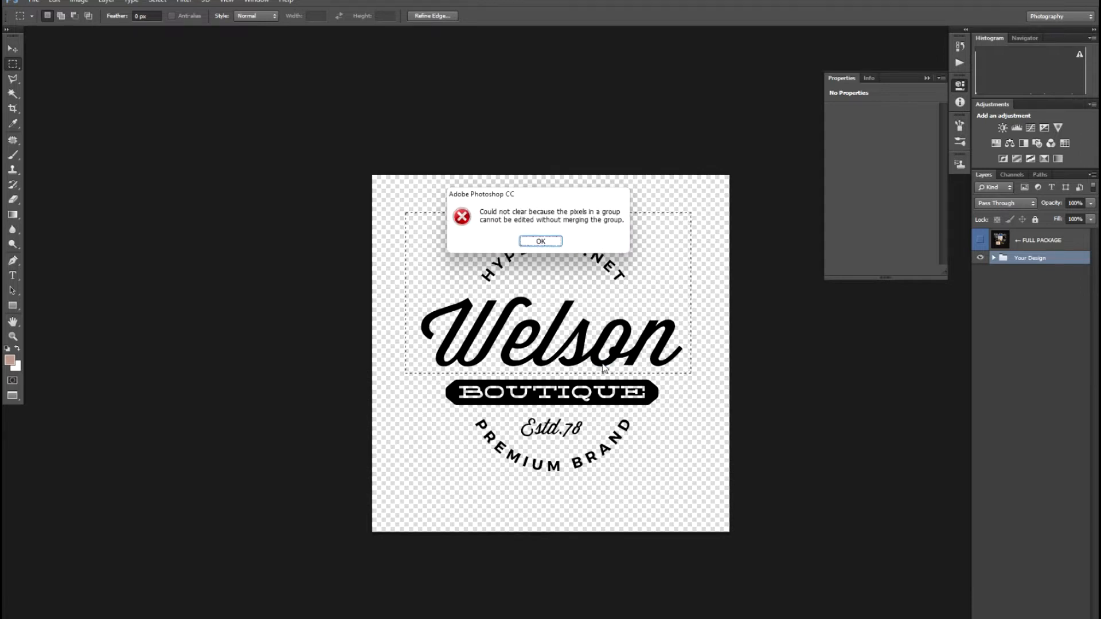
{"action": "key", "text": "ctrl+d"}
{"action": "key", "text": "v"}
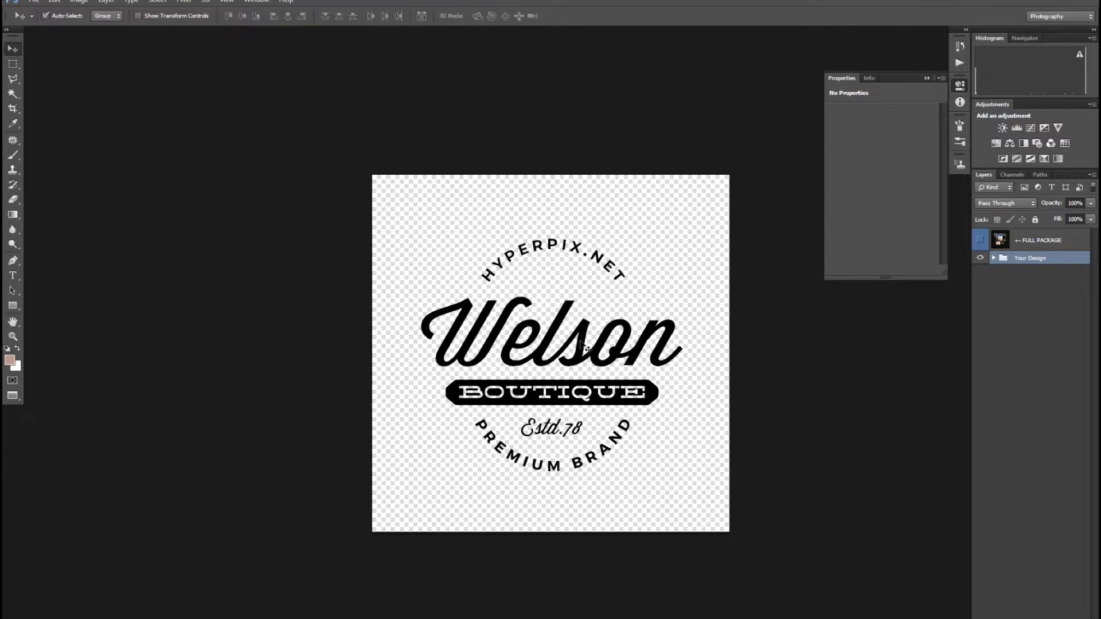
{"action": "key", "text": "m"}
{"action": "left_click_drag", "start_coordinate": [658, 368], "coordinate": [697, 377]}
{"action": "key", "text": "Delete"}
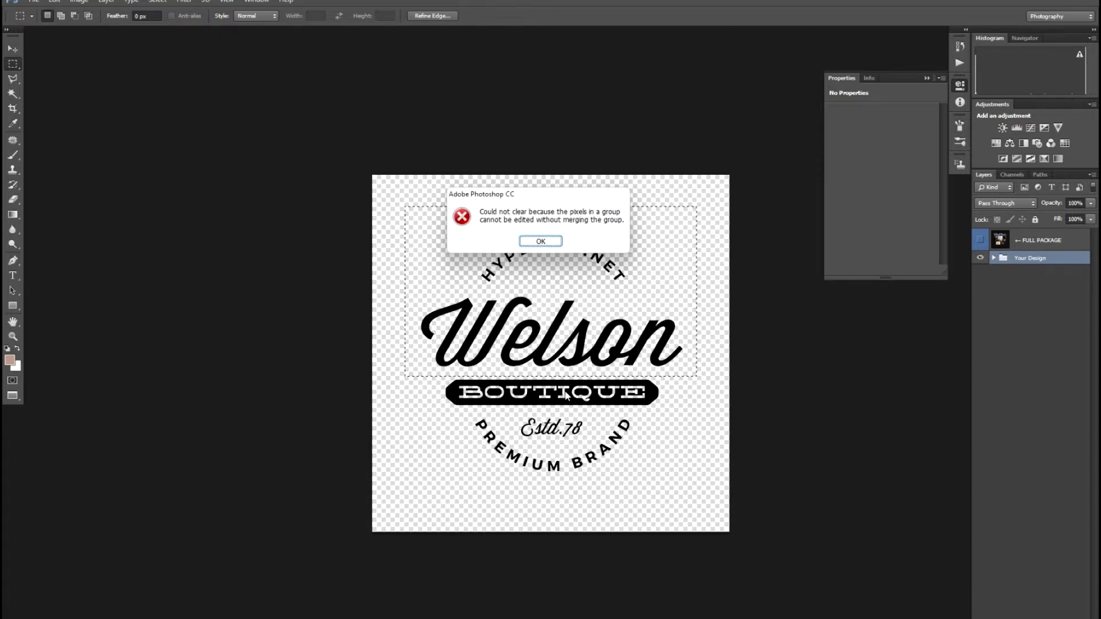
{"action": "key", "text": "Return"}
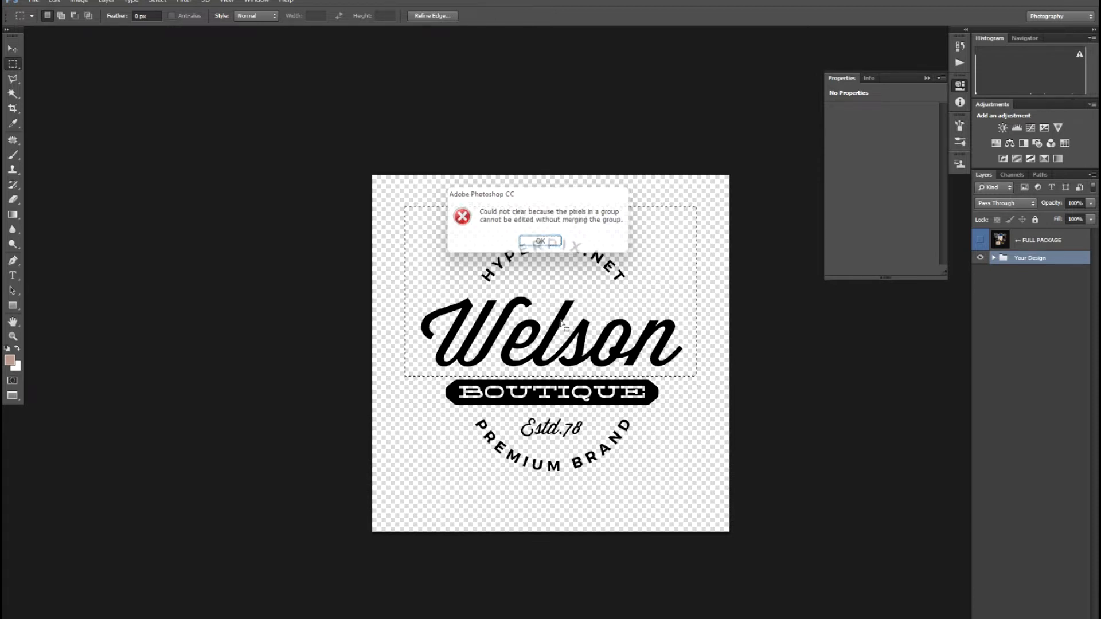
{"action": "key", "text": "ctrl+d"}
{"action": "key", "text": "v"}
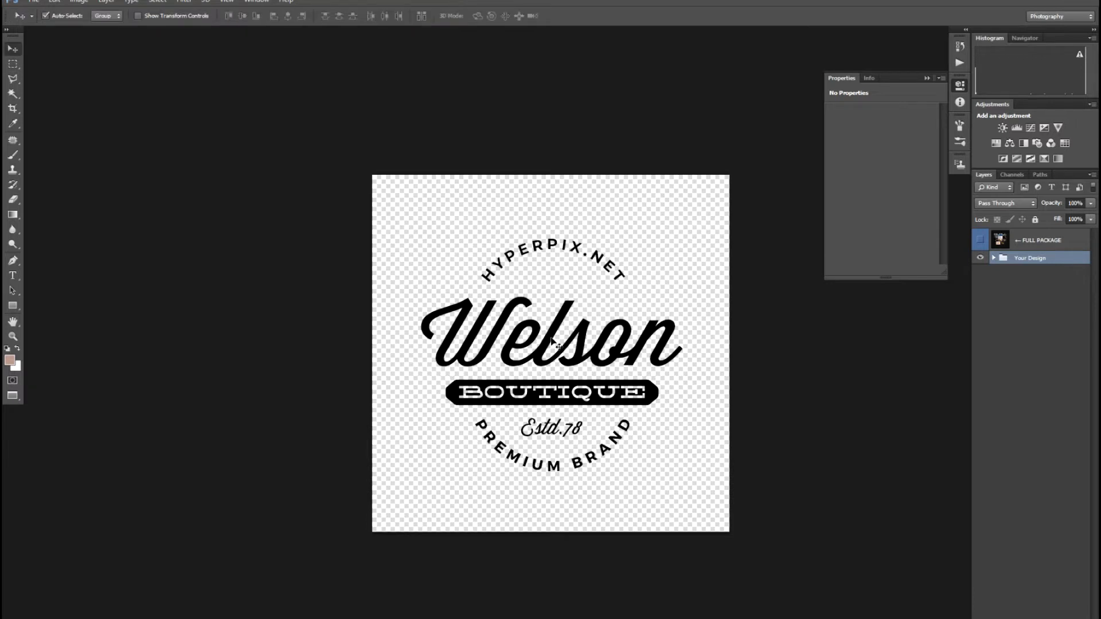
Step: Add a white rectangle on a new layer over QUE and Estd.78, cancelling a trial lightness change
{"action": "scroll", "coordinate": [555, 353], "scroll_direction": "up", "scroll_amount": 2}
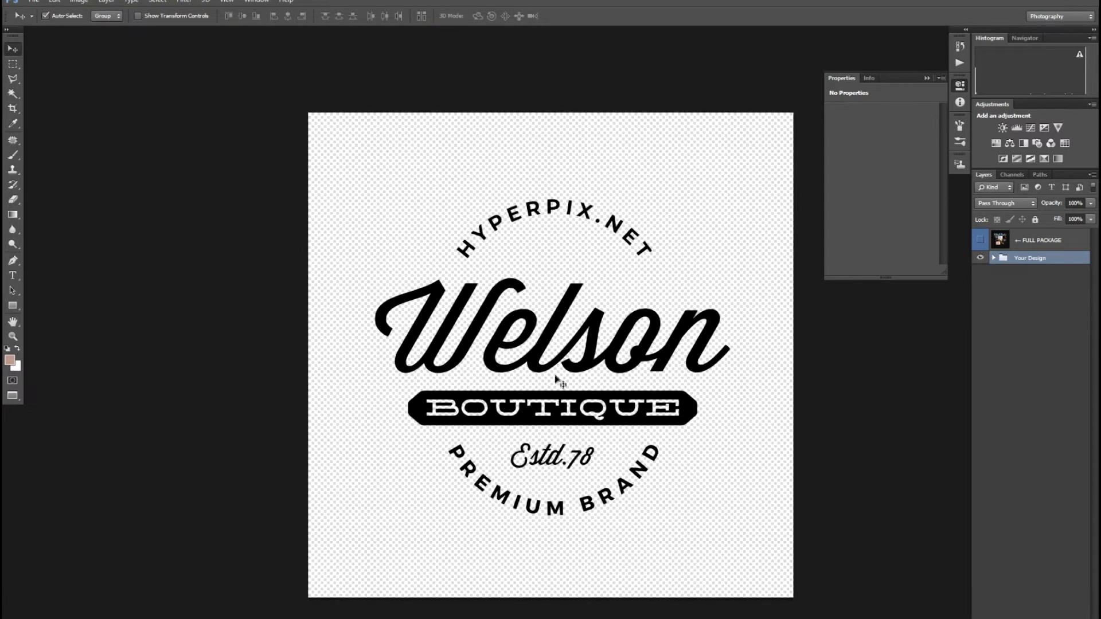
{"action": "key", "text": "m"}
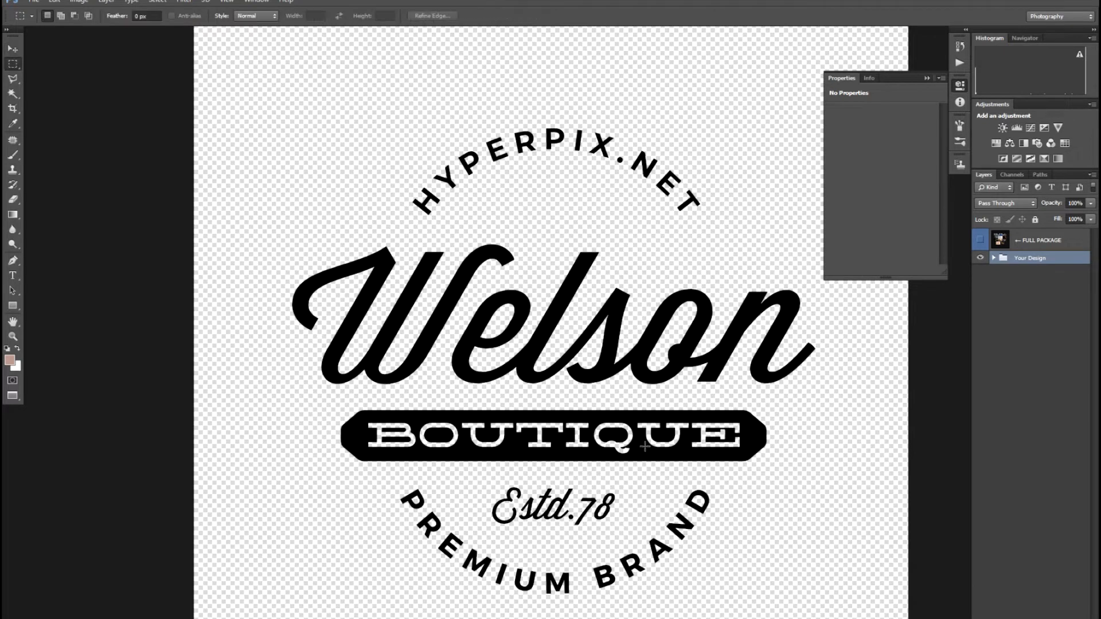
{"action": "left_click_drag", "start_coordinate": [639, 448], "coordinate": [652, 457]}
{"action": "key", "text": "ctrl+shift+alt+n"}
{"action": "key", "text": "ctrl+BackSpace"}
{"action": "key", "text": "ctrl+d"}
{"action": "key", "text": "ctrl+t"}
{"action": "left_click_drag", "start_coordinate": [654, 457], "coordinate": [721, 508]}
{"action": "key", "text": "Return"}
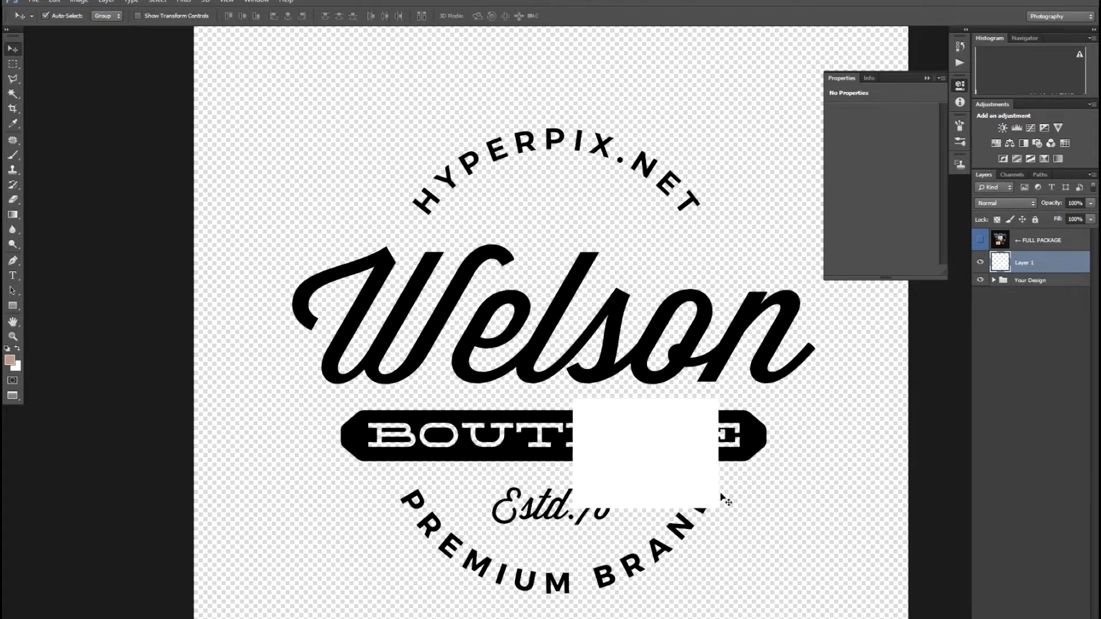
{"action": "key", "text": "ctrl+u"}
{"action": "left_click_drag", "start_coordinate": [525, 289], "coordinate": [665, 308]}
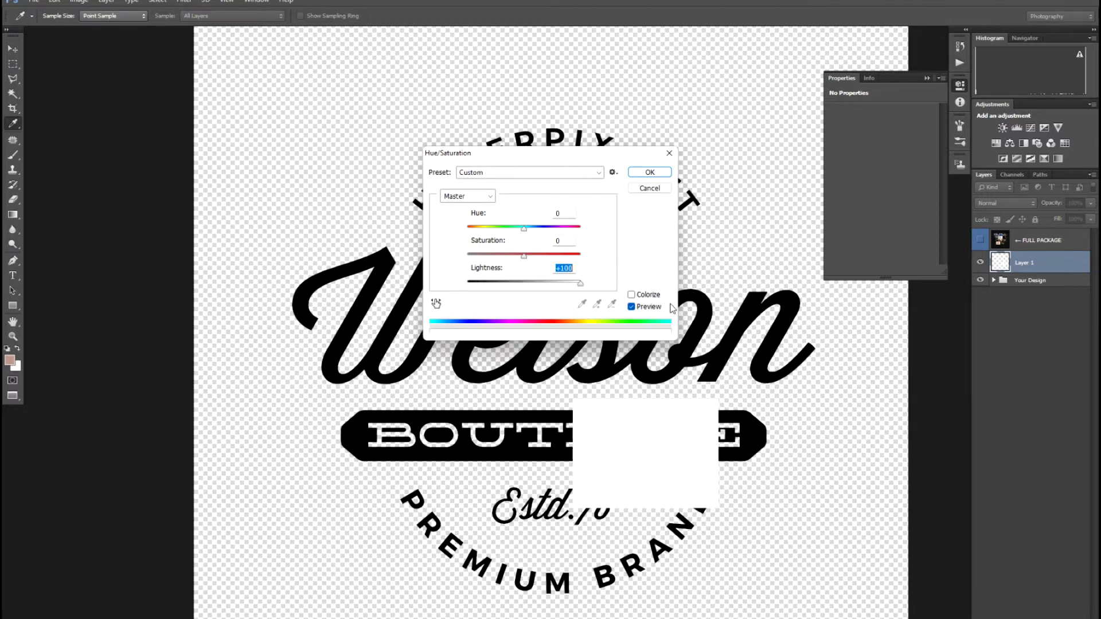
{"action": "left_click", "coordinate": [650, 188]}
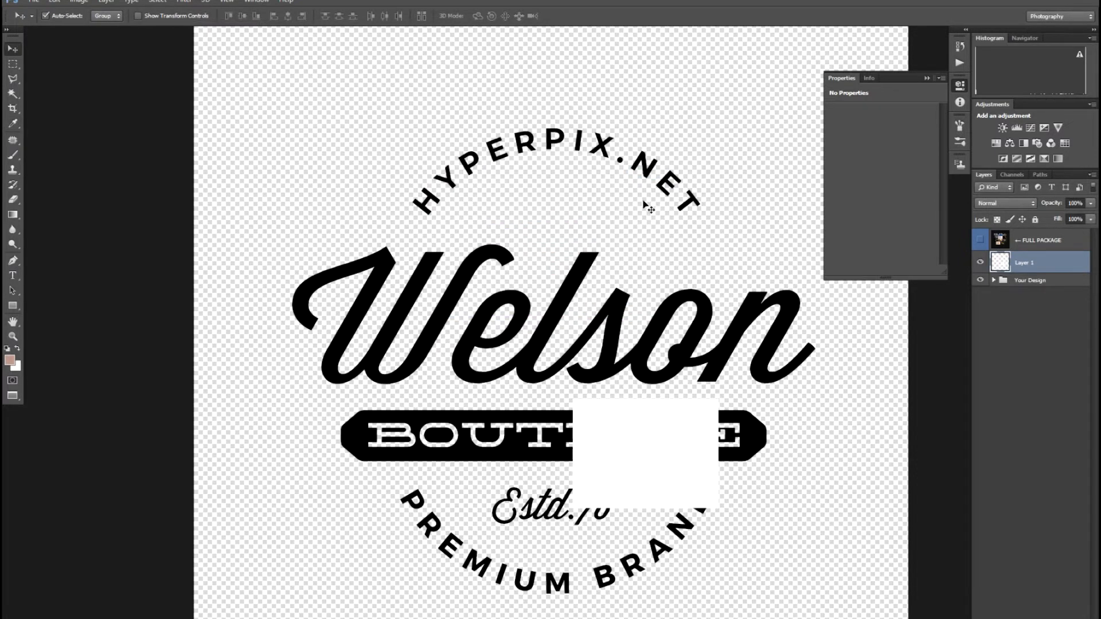
Step: Delete the white square layer and the Your Design logo group
{"action": "key", "text": "alt+l"}
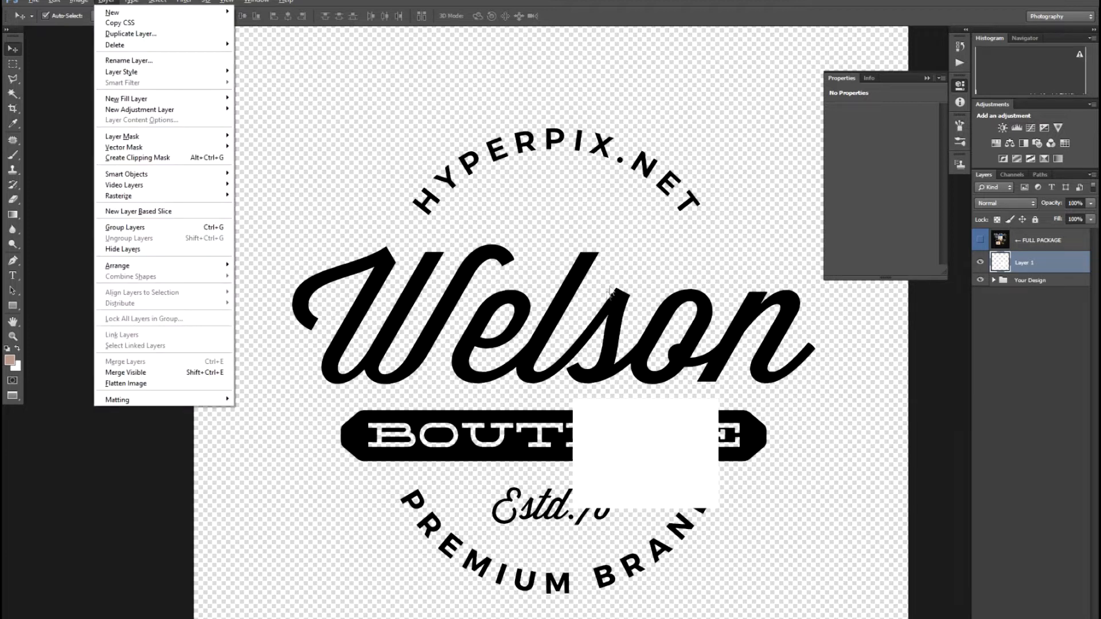
{"action": "left_click", "coordinate": [605, 328]}
{"action": "key", "text": "ctrl+/"}
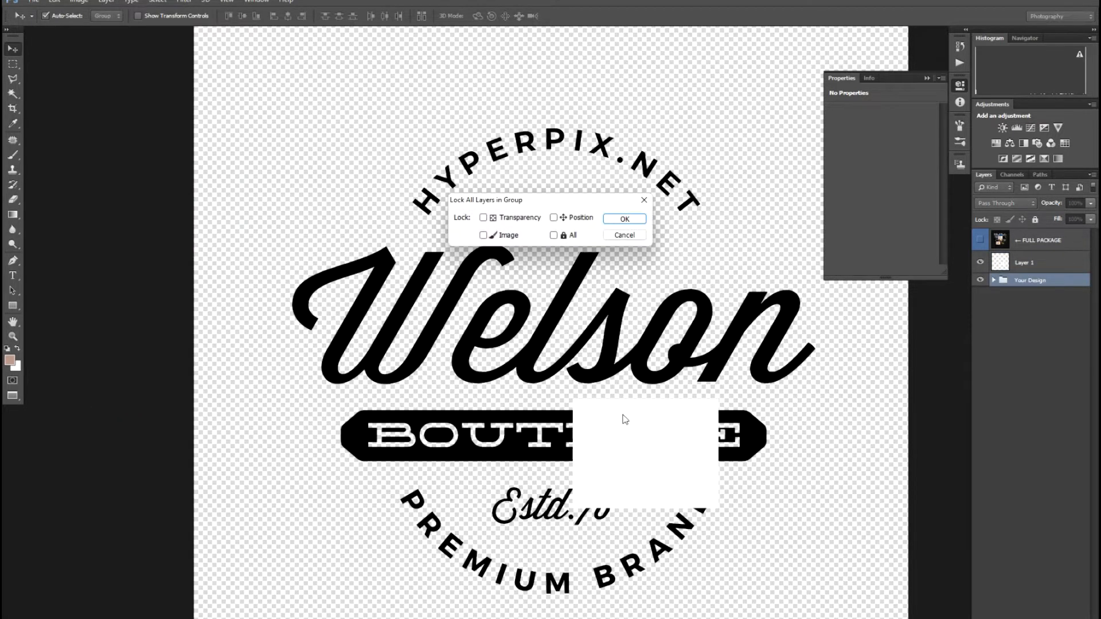
{"action": "key", "text": "Escape"}
{"action": "left_click", "coordinate": [624, 418]}
{"action": "key", "text": "Delete"}
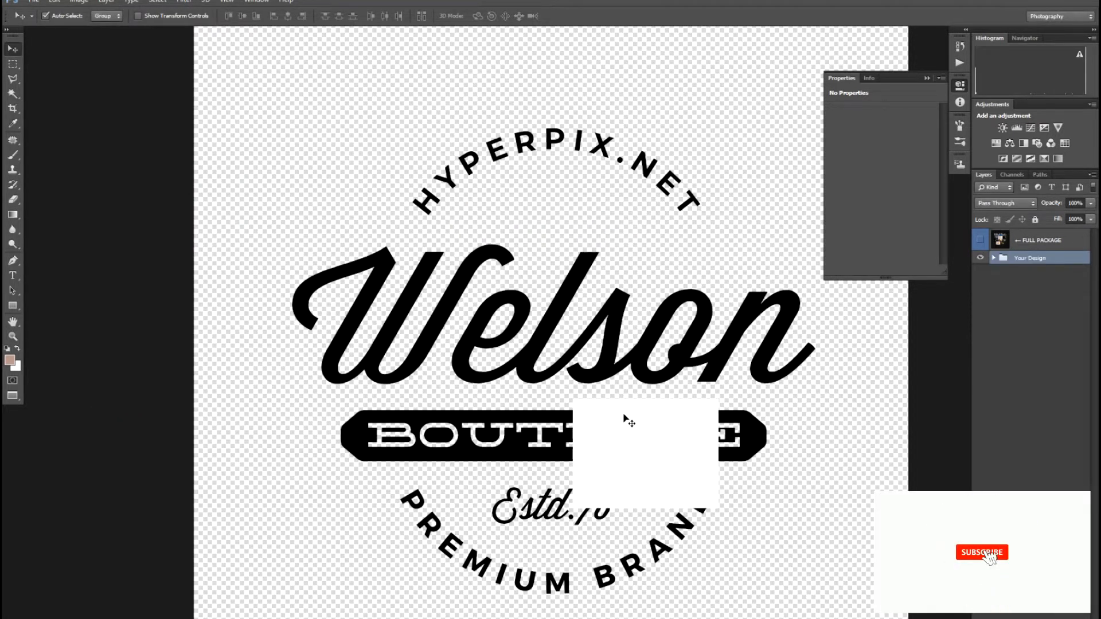
{"action": "key", "text": "Delete"}
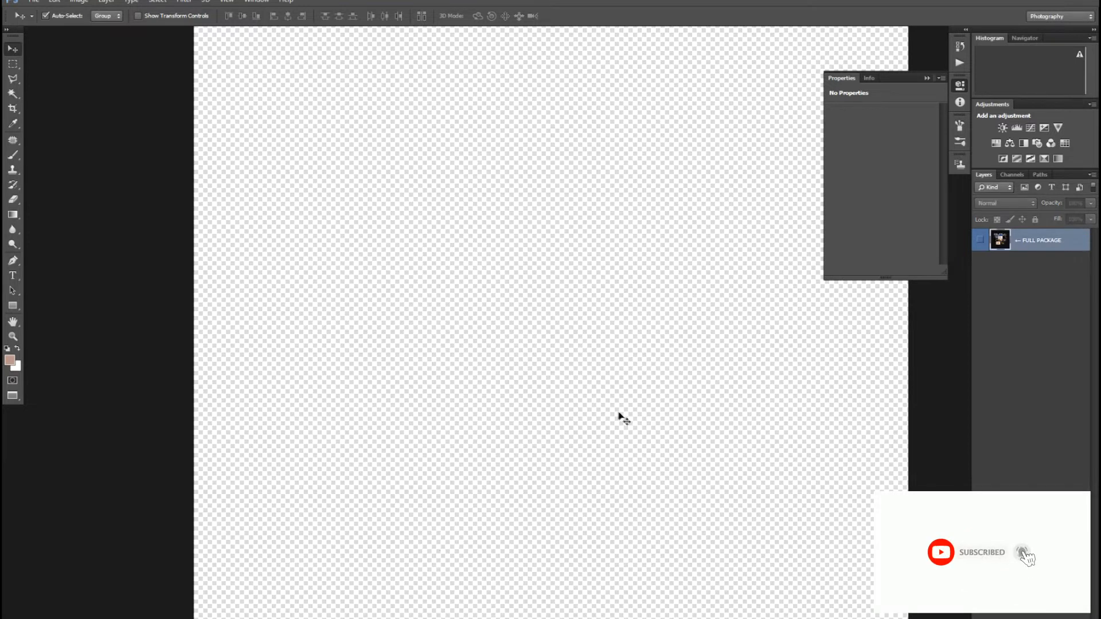
{"action": "key", "text": "t"}
{"action": "left_click", "coordinate": [481, 381]}
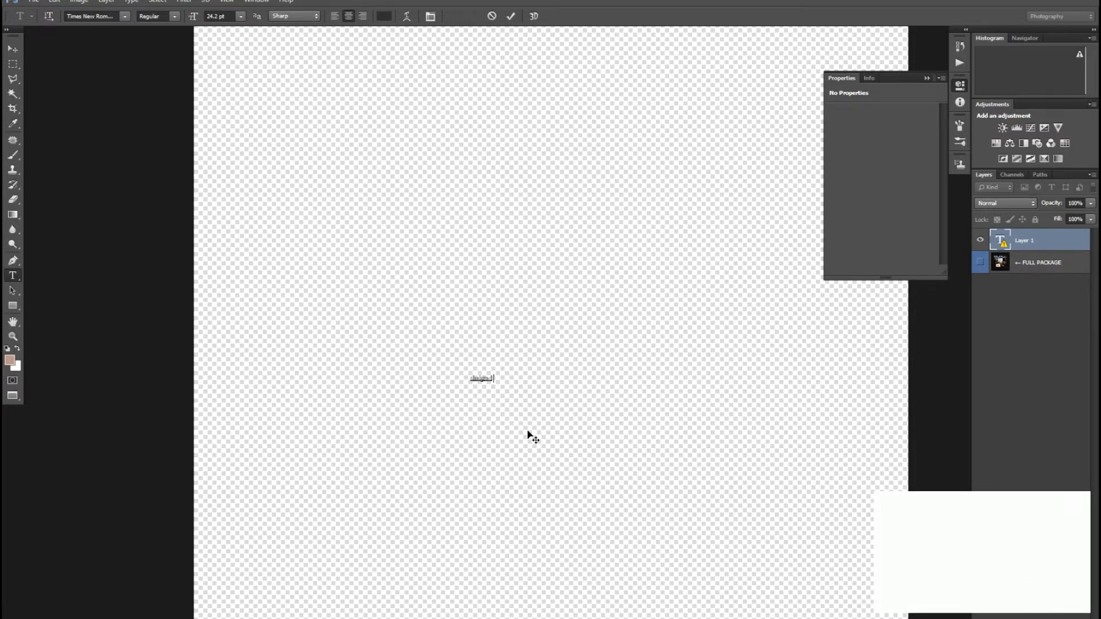
{"action": "key", "text": "ctrl+t"}
{"action": "left_click_drag", "start_coordinate": [496, 386], "coordinate": [659, 462]}
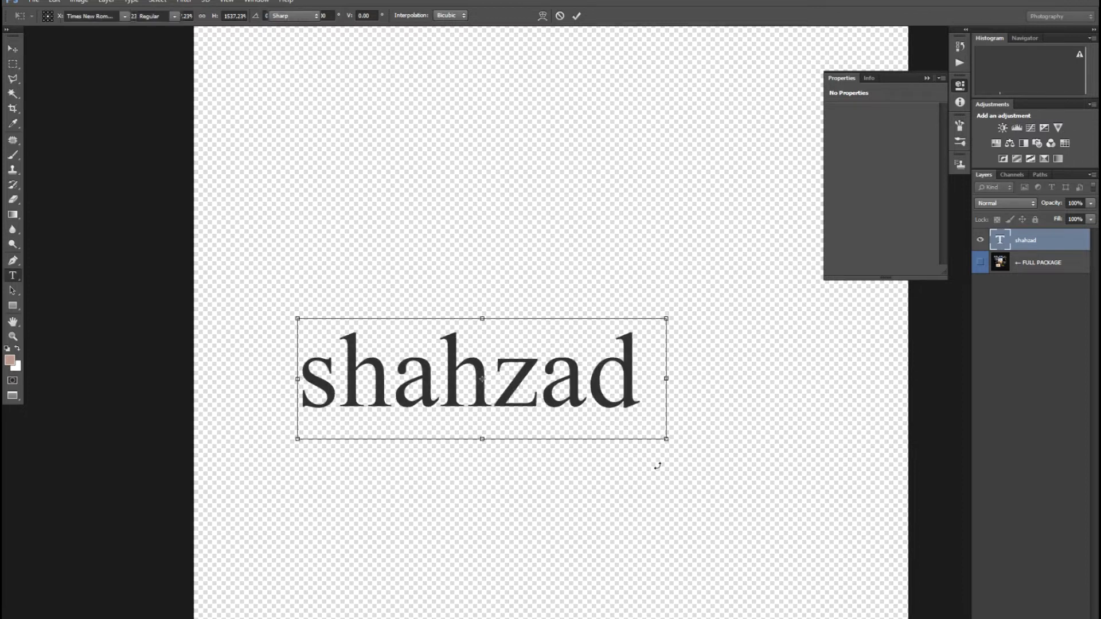
{"action": "key", "text": "Return"}
{"action": "left_click_drag", "start_coordinate": [631, 396], "coordinate": [315, 397]}
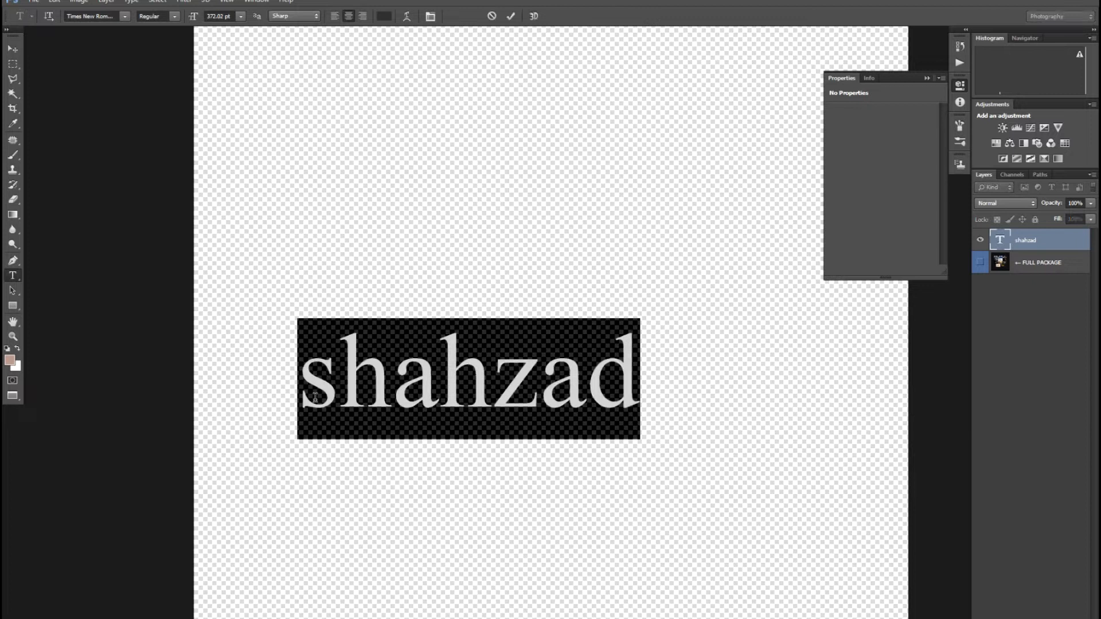
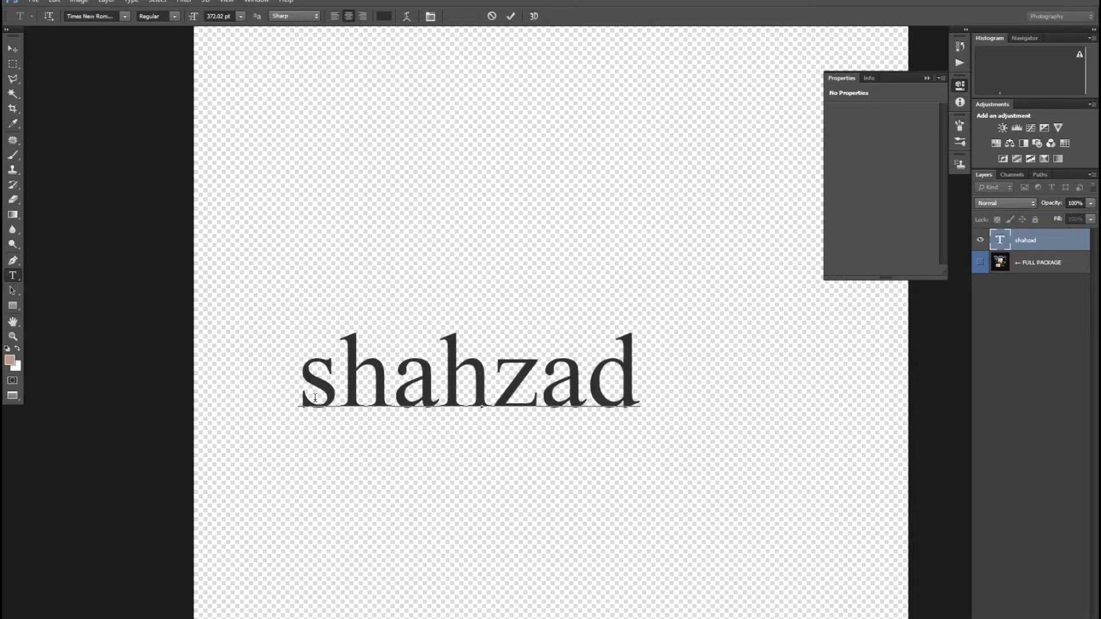
{"action": "key", "text": "Left"}
{"action": "key", "text": "Left"}
{"action": "key", "text": "Left"}
{"action": "key", "text": "Left"}
{"action": "key", "text": "ctrl+a"}
{"action": "key", "text": "BackSpace"}
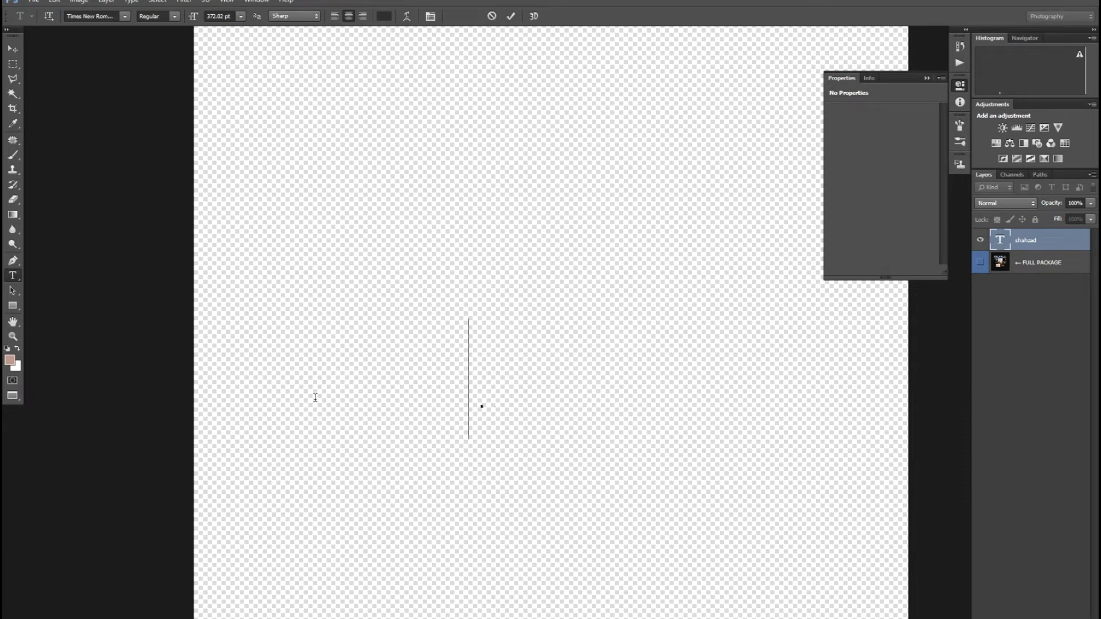
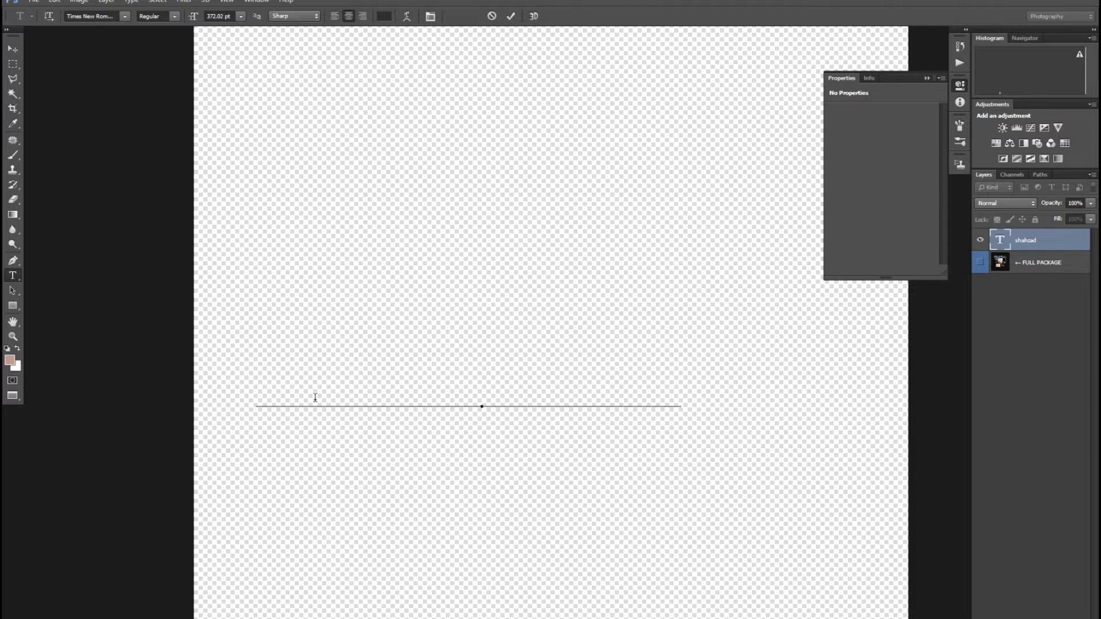
{"action": "key", "text": "ctrl+Return"}
{"action": "key", "text": "v"}
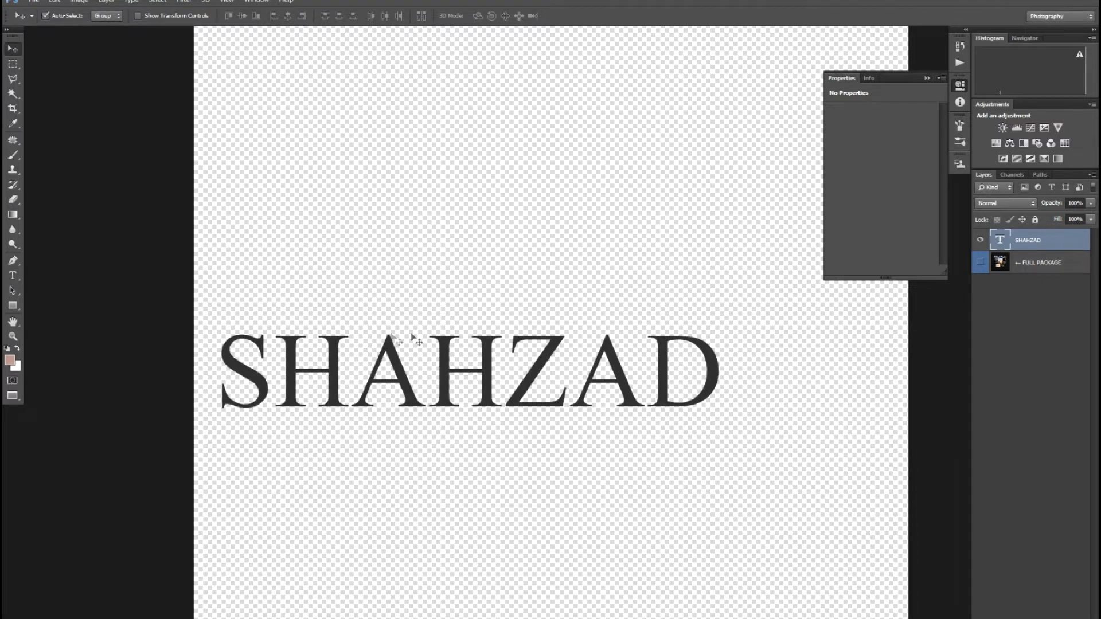
{"action": "left_click_drag", "start_coordinate": [535, 379], "coordinate": [607, 360]}
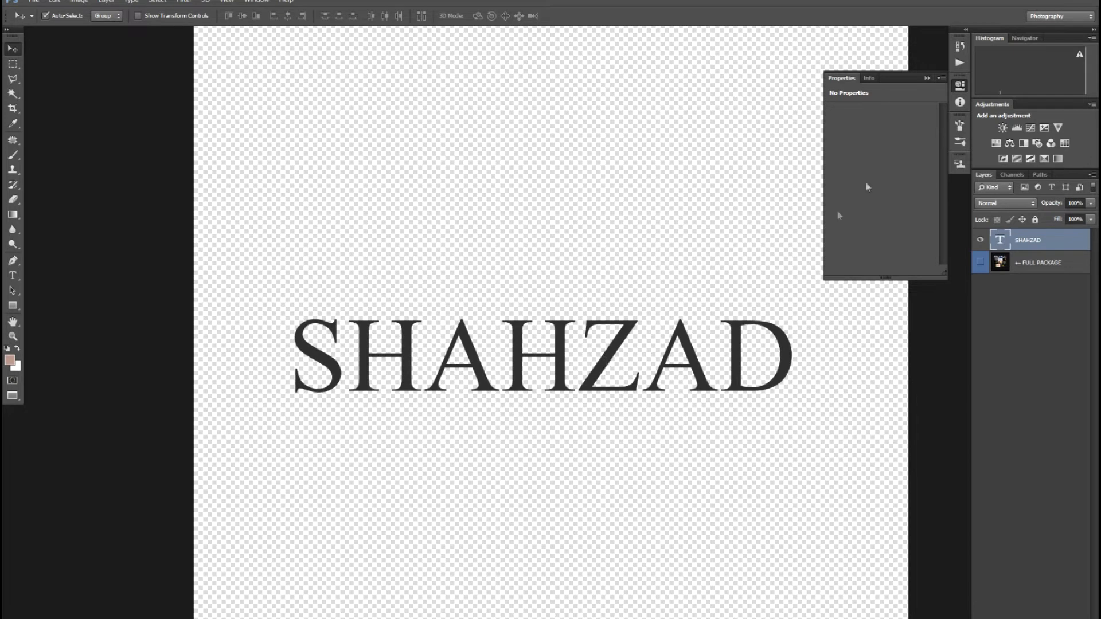
{"action": "left_click", "coordinate": [926, 79]}
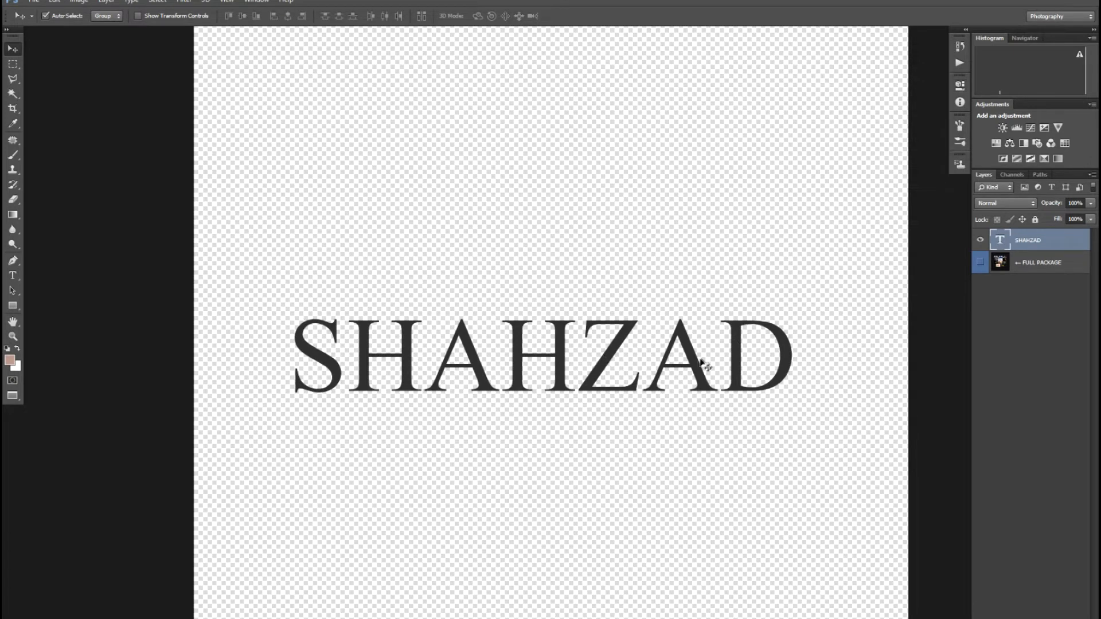
{"action": "key", "text": "ctrl+j"}
{"action": "left_click_drag", "start_coordinate": [695, 366], "coordinate": [704, 473]}
{"action": "key", "text": "t"}
{"action": "left_click_drag", "start_coordinate": [796, 477], "coordinate": [323, 480]}
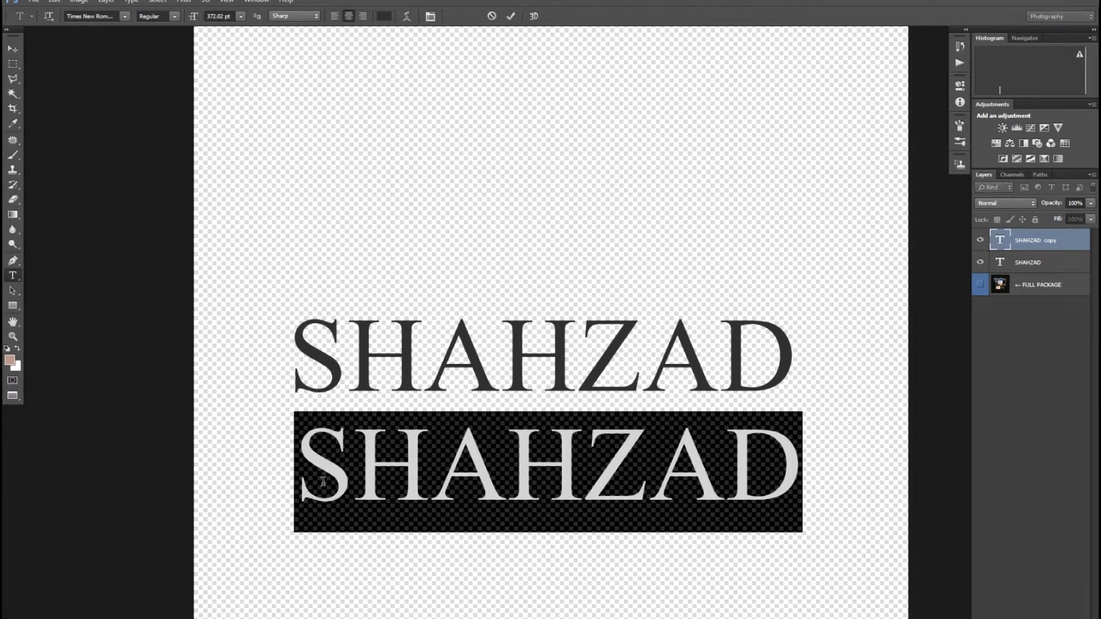
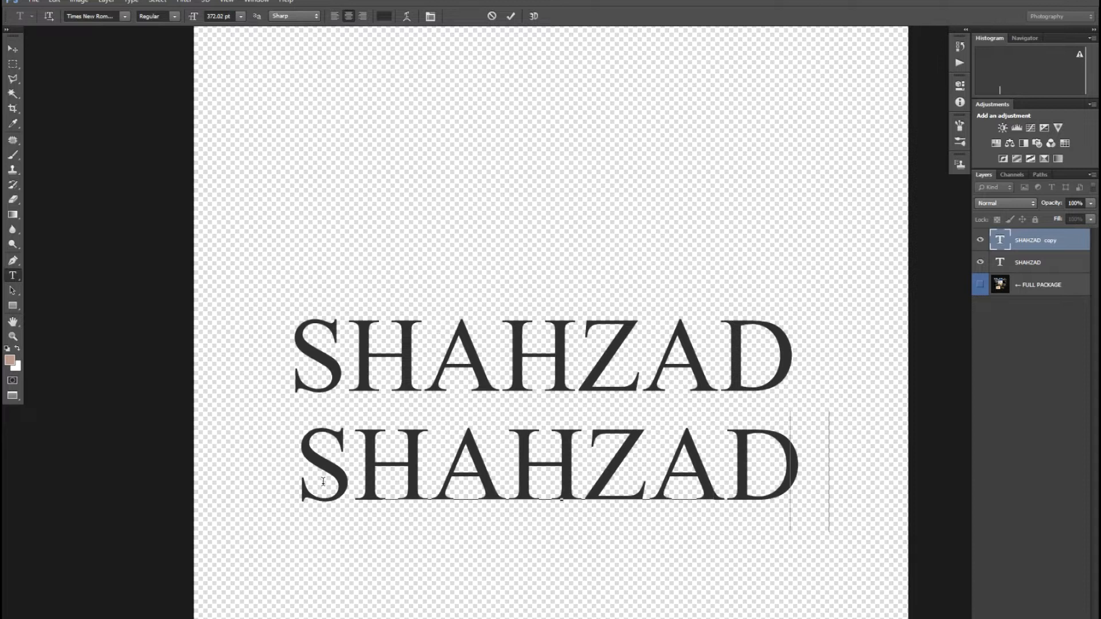
{"action": "key", "text": "ctrl+Return"}
{"action": "key", "text": "v"}
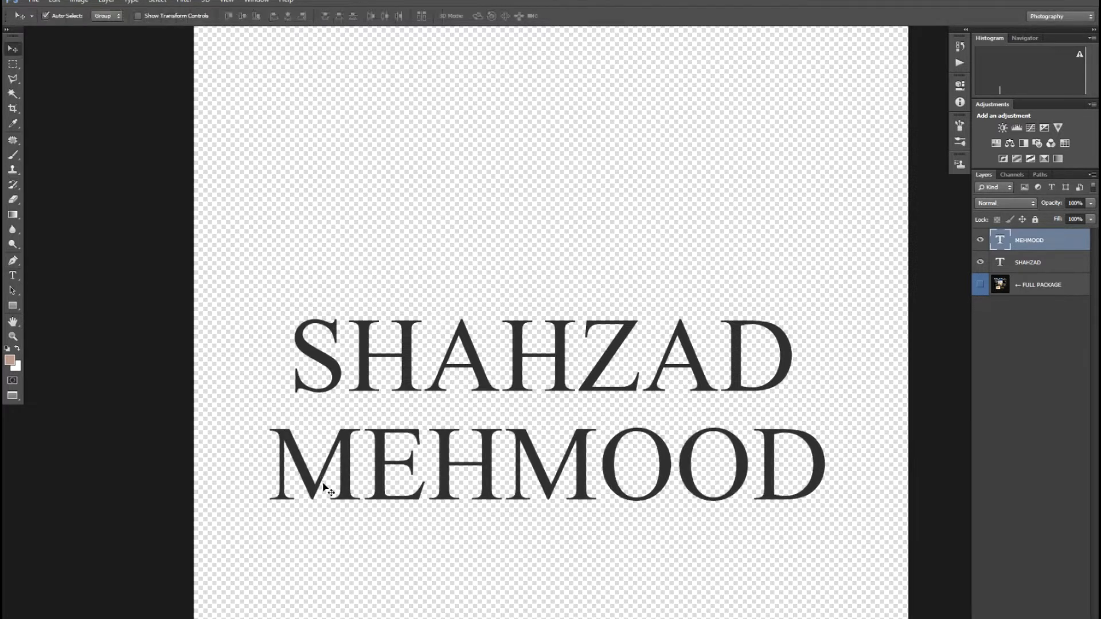
{"action": "key", "text": "ctrl+j"}
{"action": "left_click_drag", "start_coordinate": [607, 470], "coordinate": [621, 560]}
{"action": "key", "text": "t"}
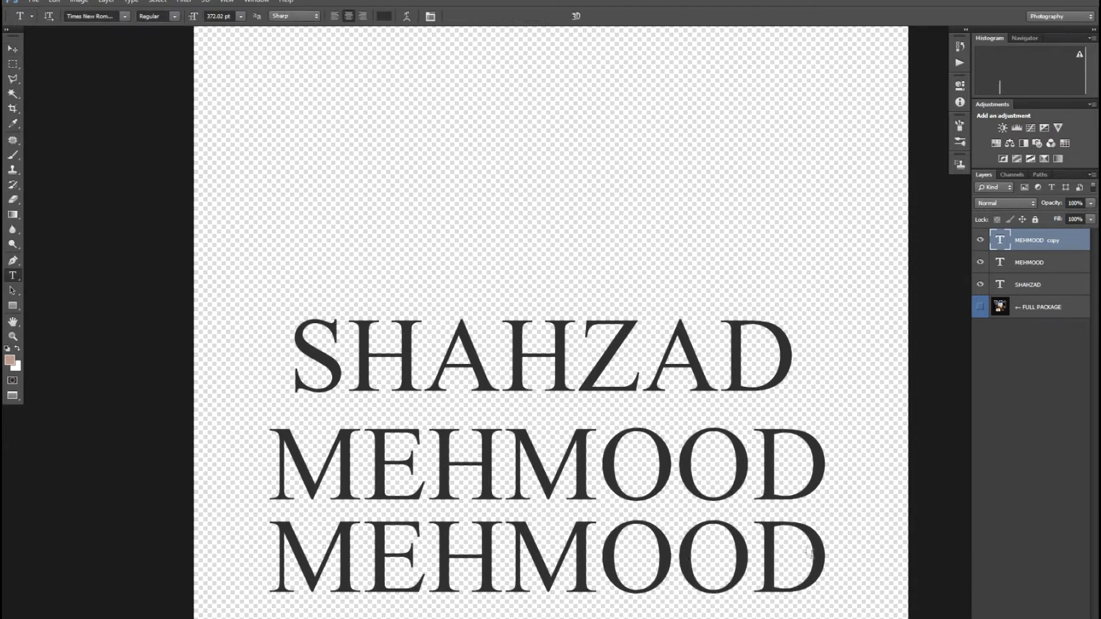
{"action": "left_click_drag", "start_coordinate": [827, 556], "coordinate": [278, 549]}
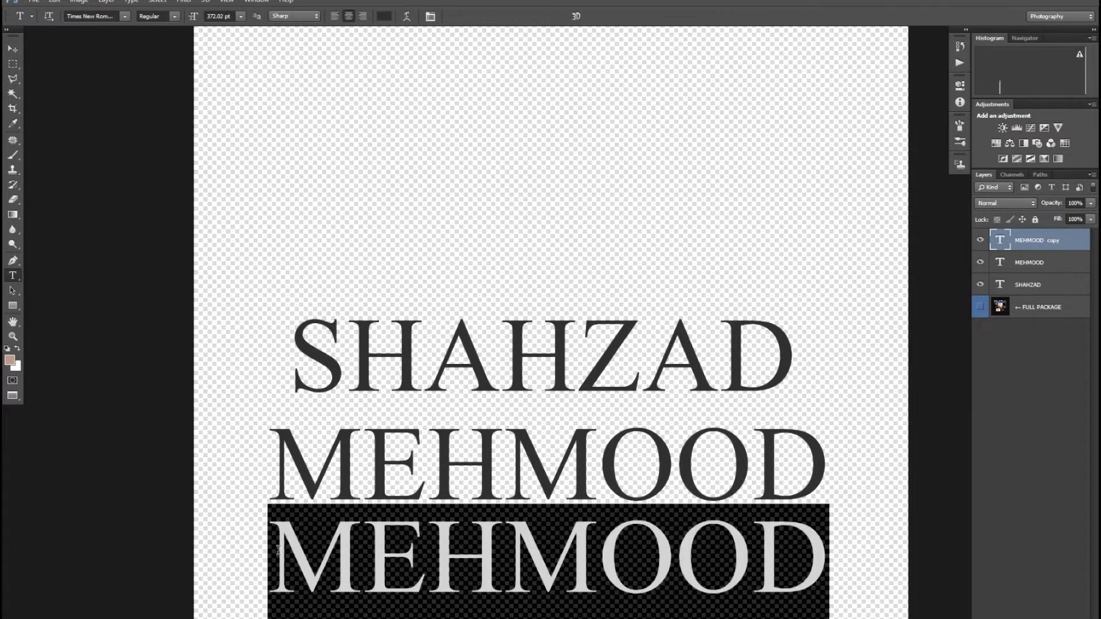
{"action": "type", "text": "OFFICIAL"}
{"action": "key", "text": "ctrl+Return"}
{"action": "key", "text": "v"}
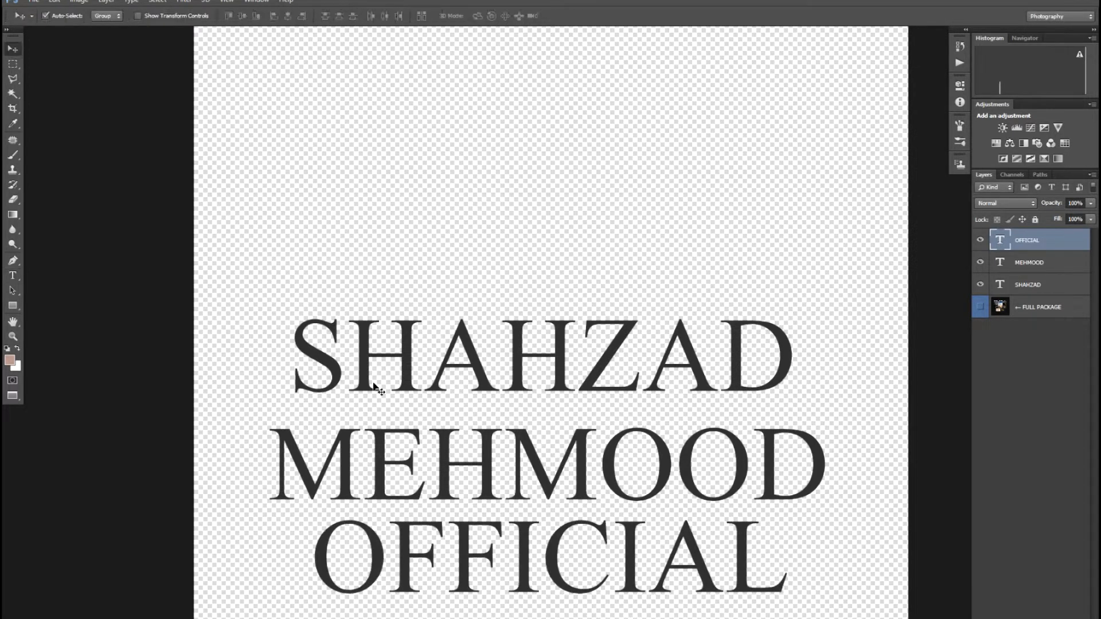
{"action": "left_click", "coordinate": [519, 357]}
{"action": "key", "text": "ctrl+a"}
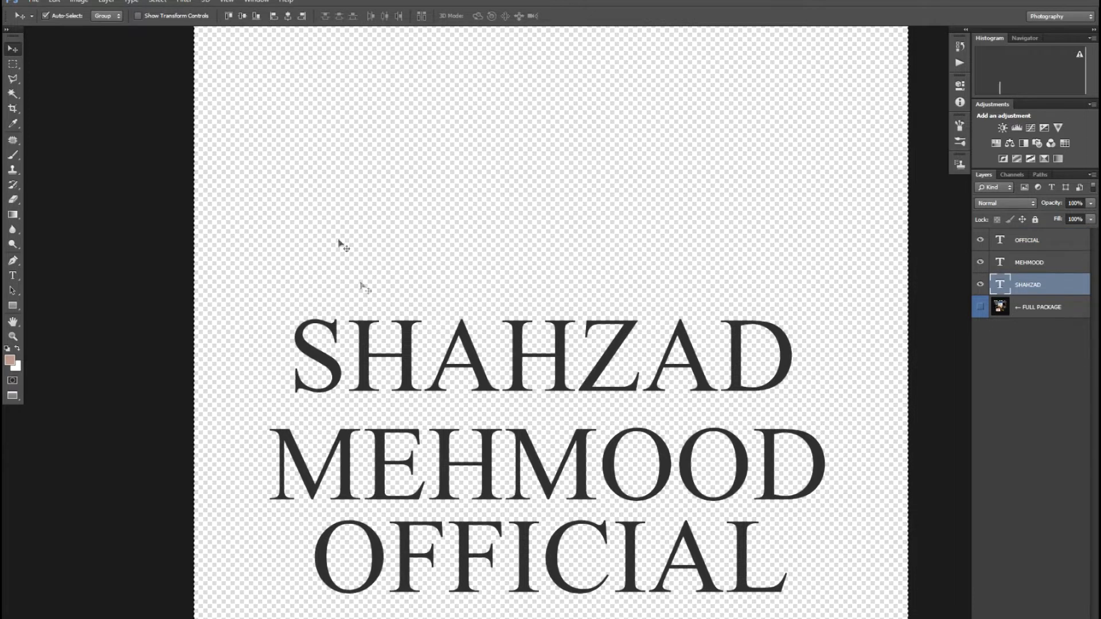
{"action": "left_click", "coordinate": [241, 16]}
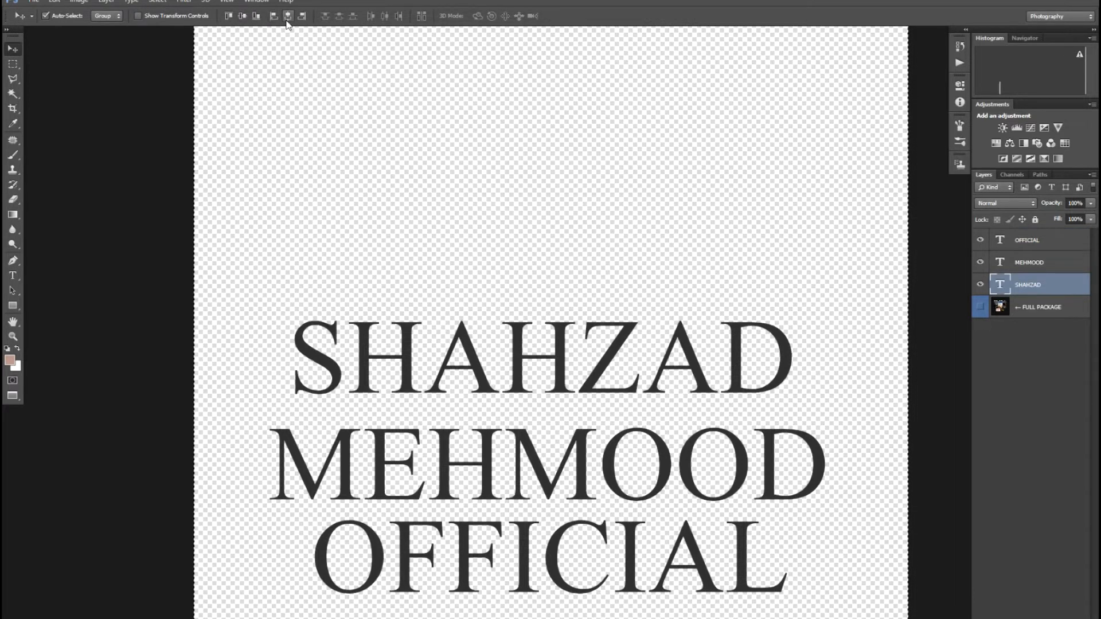
{"action": "left_click", "coordinate": [288, 16]}
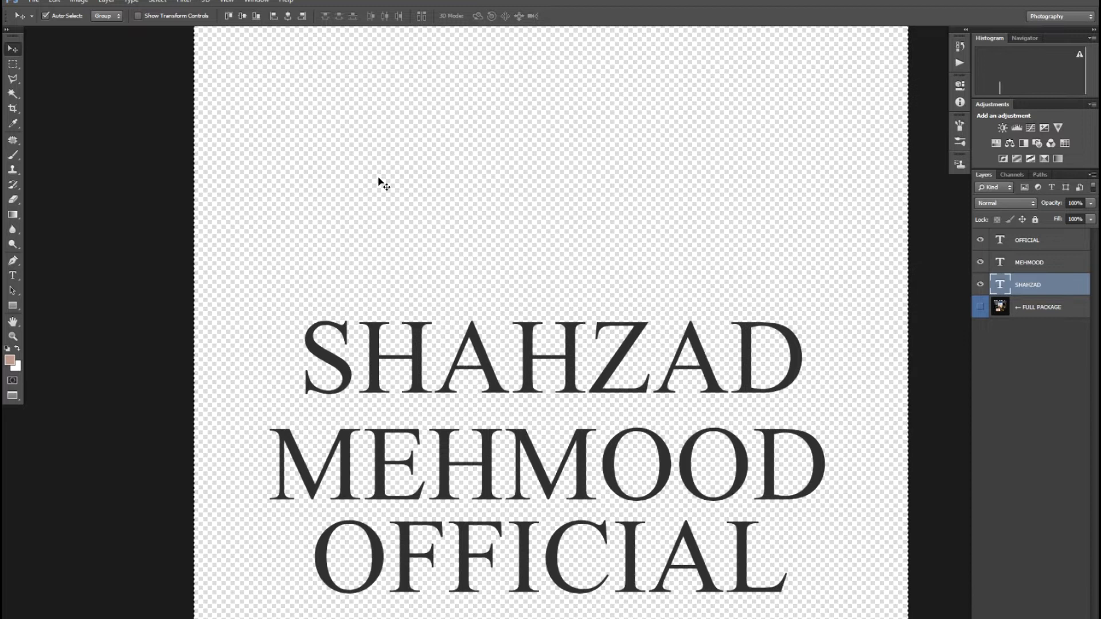
{"action": "left_click", "coordinate": [489, 444]}
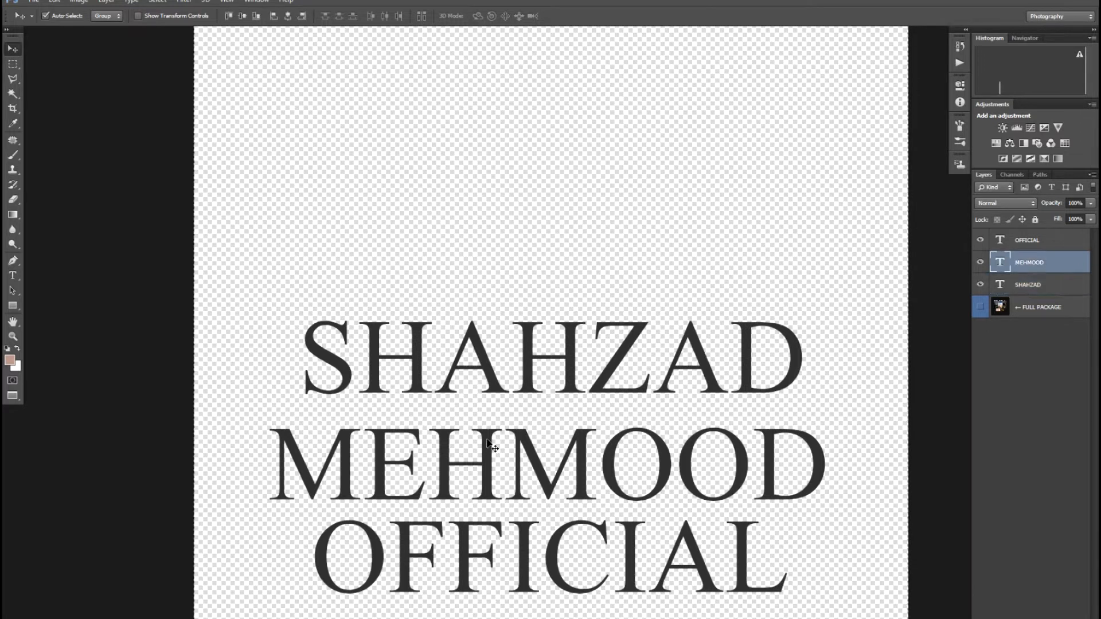
{"action": "left_click", "coordinate": [241, 16]}
{"action": "left_click", "coordinate": [288, 16]}
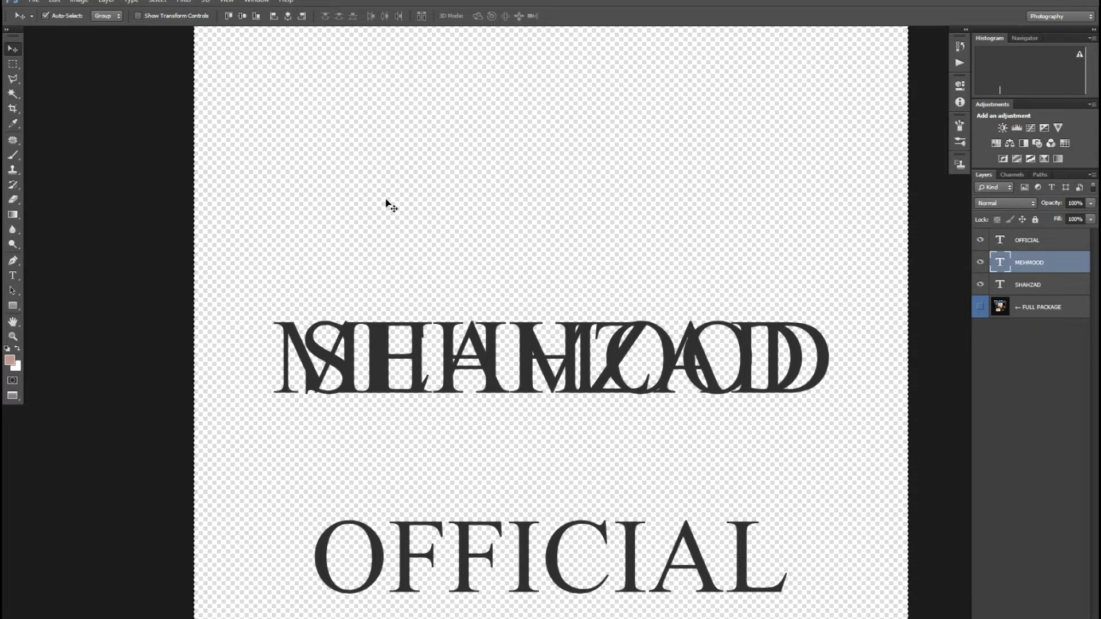
{"action": "key", "text": "Down"}
{"action": "key", "text": "Down"}
{"action": "key", "text": "Down"}
{"action": "key", "text": "Down"}
{"action": "key", "text": "Down"}
{"action": "key", "text": "Down"}
{"action": "key", "text": "Down"}
{"action": "key", "text": "Down"}
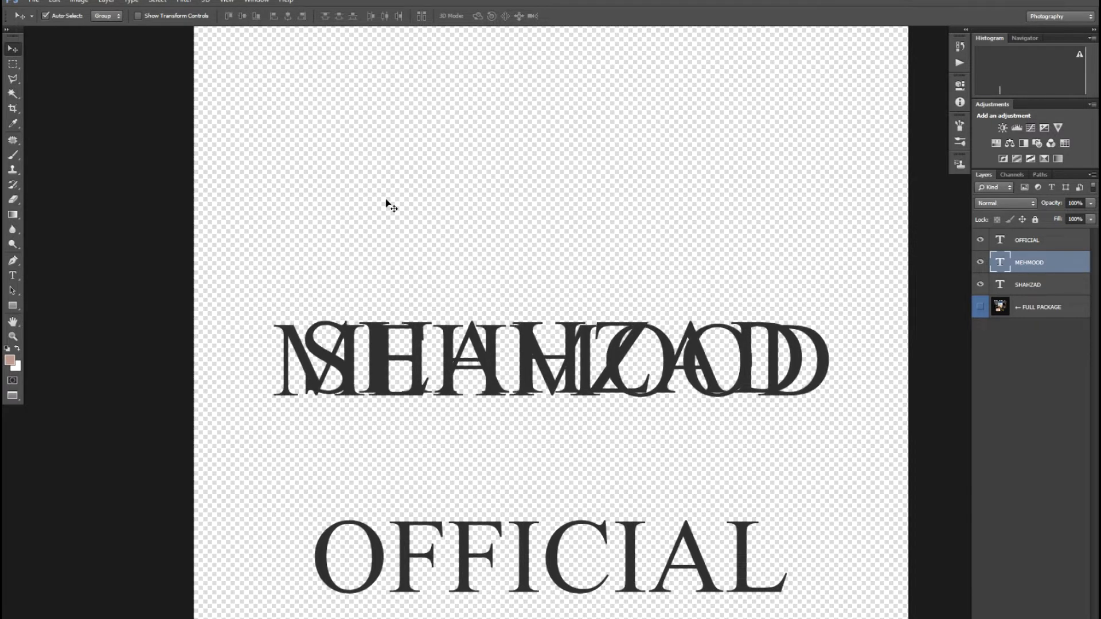
{"action": "key", "text": "Down"}
{"action": "key", "text": "Down"}
{"action": "key", "text": "Down"}
{"action": "key", "text": "Down"}
{"action": "key", "text": "Down"}
{"action": "key", "text": "Down"}
{"action": "key", "text": "Down"}
{"action": "key", "text": "Down"}
{"action": "key", "text": "Down"}
{"action": "key", "text": "Down"}
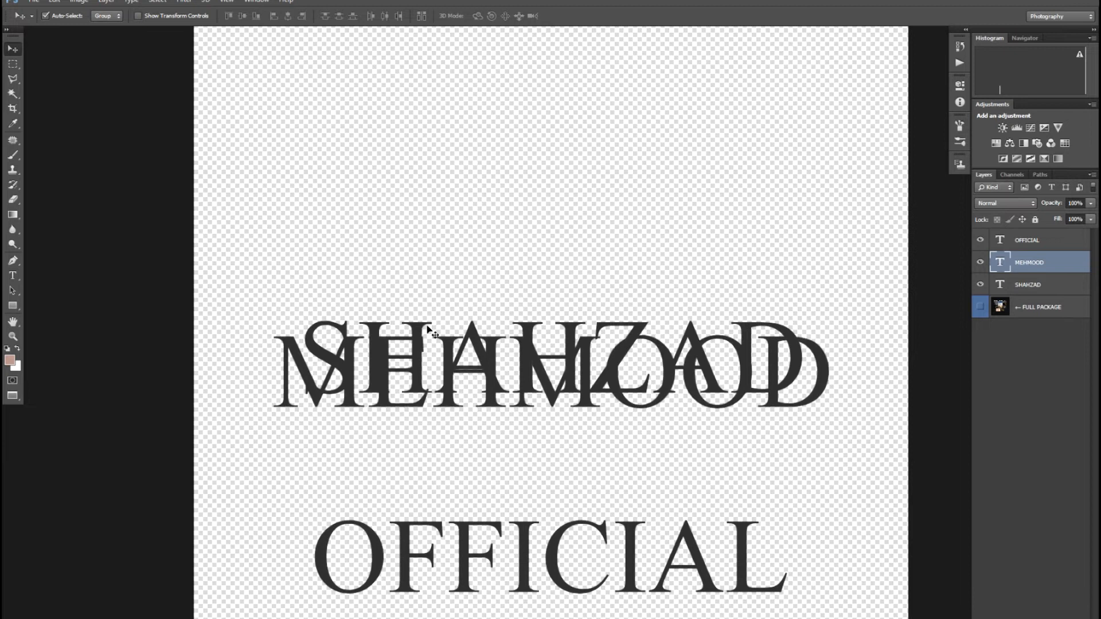
{"action": "key", "text": "Down"}
{"action": "key", "text": "Down"}
{"action": "key", "text": "Down"}
{"action": "key", "text": "Down"}
{"action": "key", "text": "Down"}
{"action": "key", "text": "Down"}
{"action": "key", "text": "Down"}
{"action": "key", "text": "Down"}
{"action": "key", "text": "Down"}
{"action": "key", "text": "Down"}
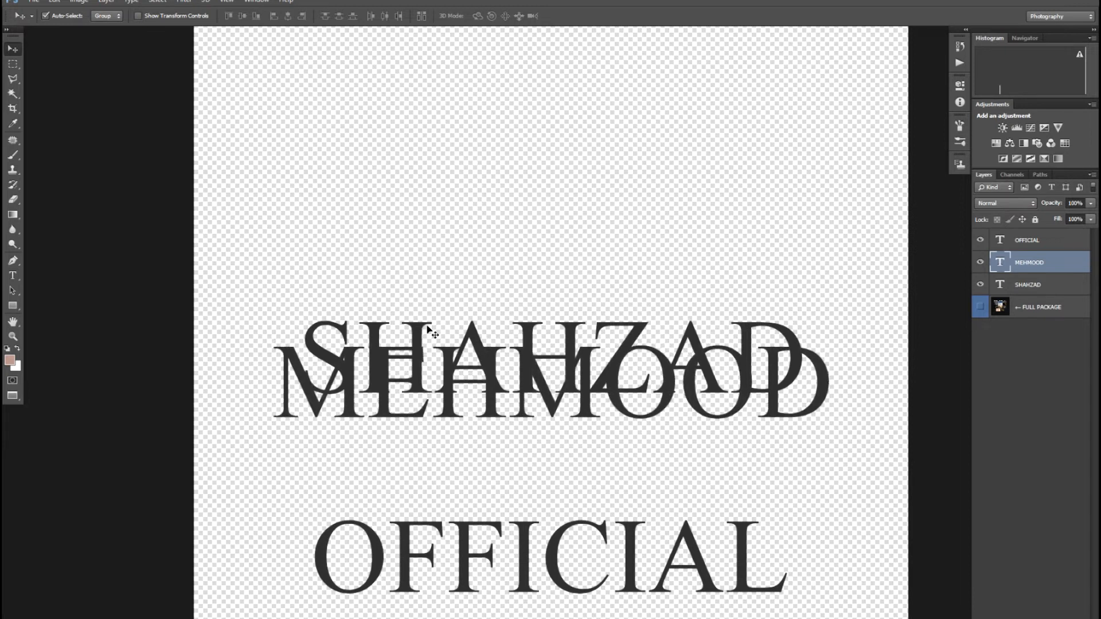
{"action": "key", "text": "Down"}
{"action": "key", "text": "Down"}
{"action": "key", "text": "Down"}
{"action": "key", "text": "Down"}
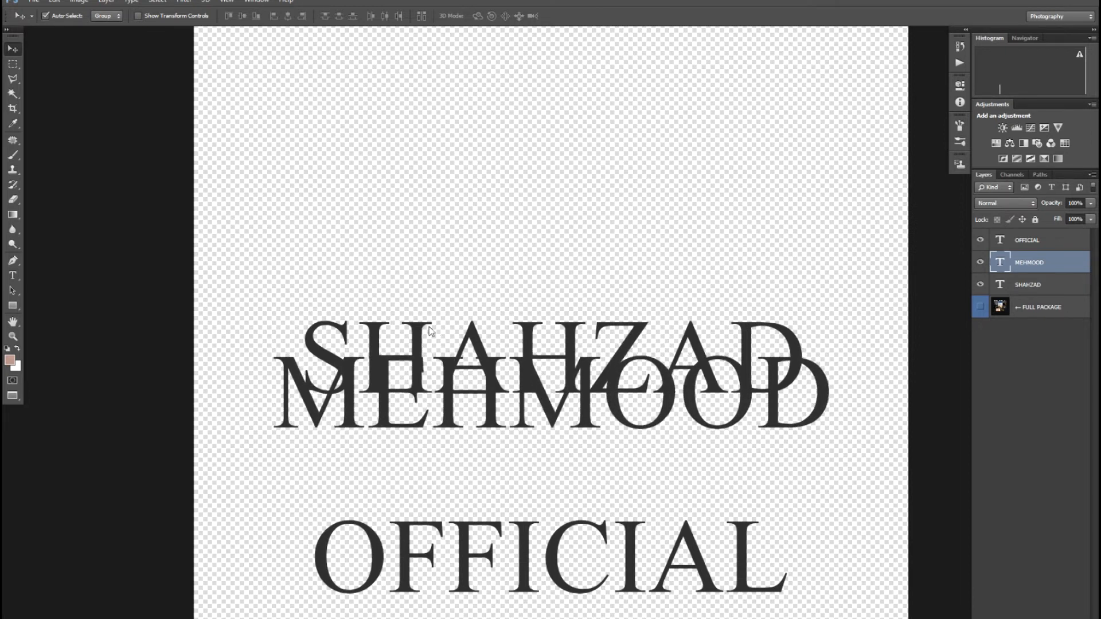
{"action": "key", "text": "ctrl+t"}
{"action": "left_click_drag", "start_coordinate": [859, 340], "coordinate": [728, 392]}
{"action": "key", "text": "Return"}
{"action": "key", "text": "Down"}
{"action": "key", "text": "Down"}
{"action": "key", "text": "Down"}
{"action": "key", "text": "Down"}
{"action": "key", "text": "Down"}
{"action": "key", "text": "Down"}
{"action": "key", "text": "Down"}
{"action": "key", "text": "Down"}
{"action": "key", "text": "Down"}
{"action": "key", "text": "Down"}
{"action": "key", "text": "Down"}
{"action": "key", "text": "Down"}
{"action": "key", "text": "Down"}
{"action": "key", "text": "Down"}
{"action": "key", "text": "Down"}
{"action": "key", "text": "Down"}
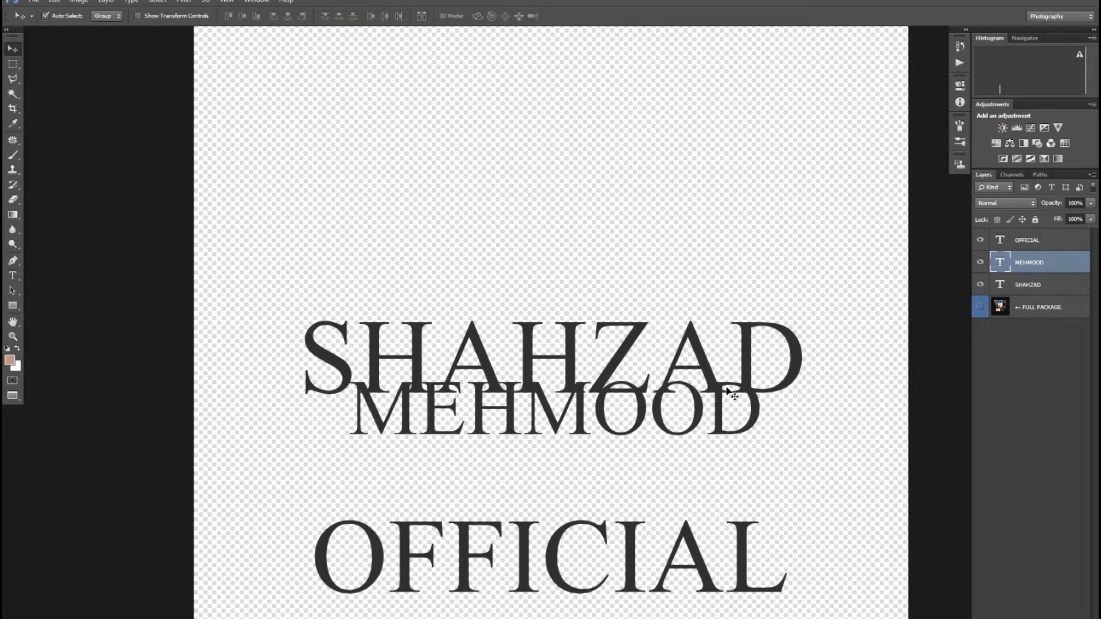
{"action": "key", "text": "Down"}
{"action": "key", "text": "Down"}
{"action": "key", "text": "Down"}
{"action": "key", "text": "Down"}
{"action": "key", "text": "Down"}
{"action": "key", "text": "Down"}
{"action": "key", "text": "Down"}
{"action": "key", "text": "Down"}
{"action": "key", "text": "Down"}
{"action": "key", "text": "Down"}
{"action": "key", "text": "Down"}
{"action": "key", "text": "Down"}
{"action": "key", "text": "Down"}
{"action": "key", "text": "Down"}
{"action": "key", "text": "Down"}
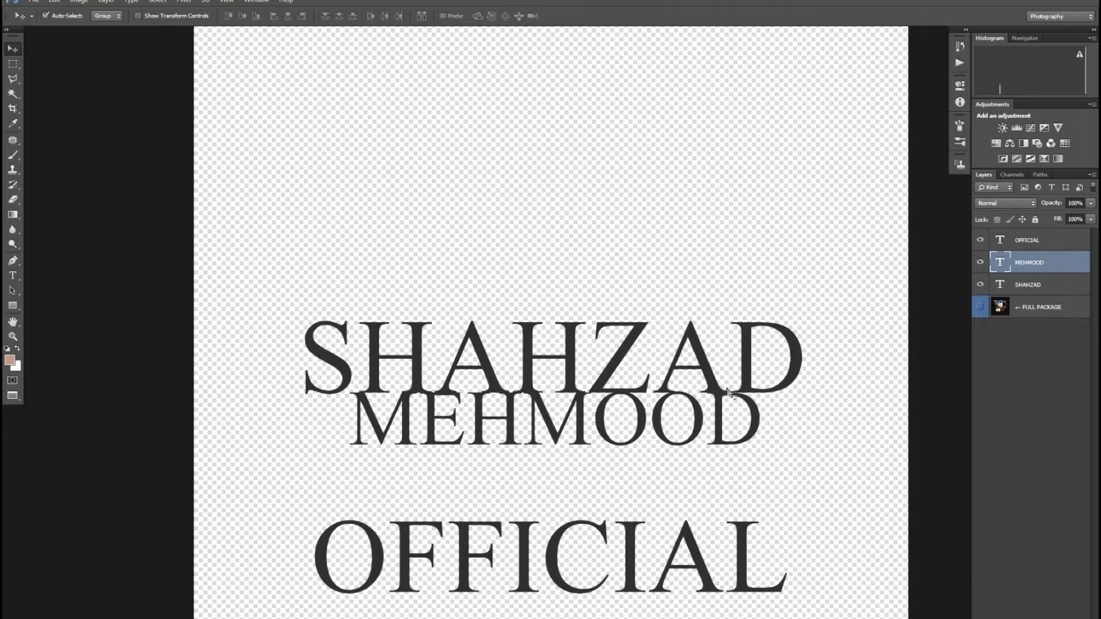
{"action": "left_click", "coordinate": [631, 551]}
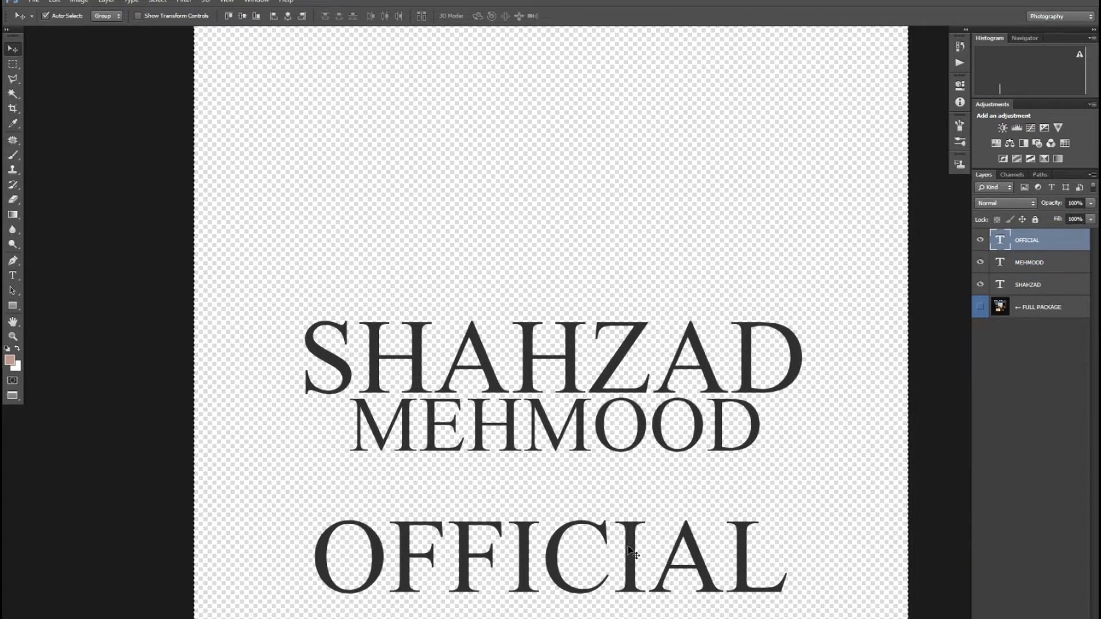
{"action": "left_click", "coordinate": [241, 17]}
{"action": "left_click", "coordinate": [286, 17]}
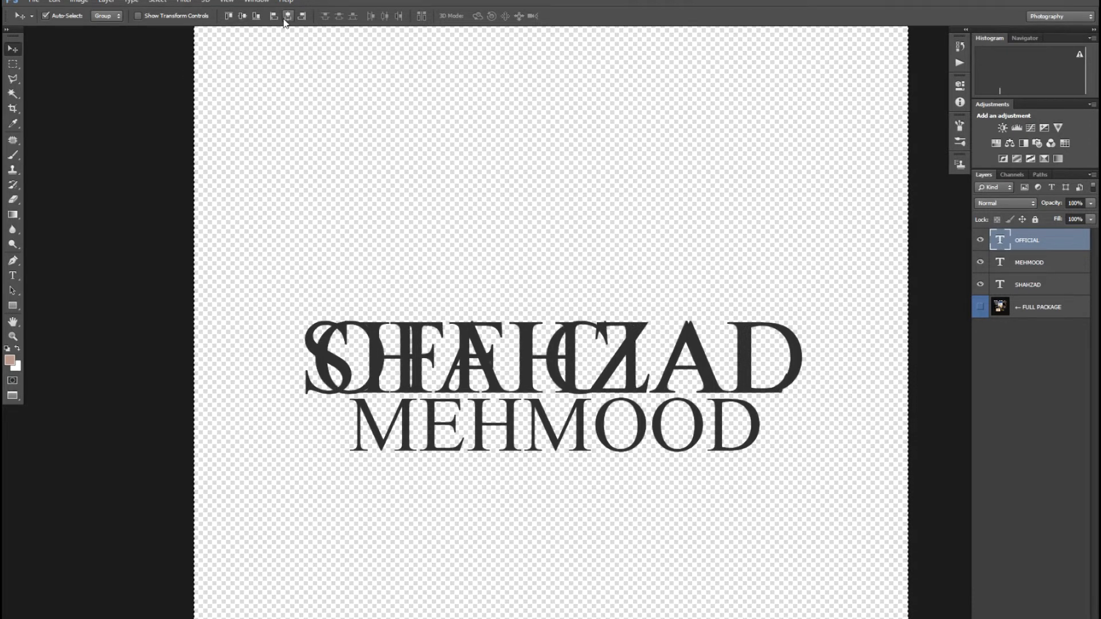
{"action": "key", "text": "ctrl+t"}
{"action": "left_click_drag", "start_coordinate": [511, 355], "coordinate": [505, 464]}
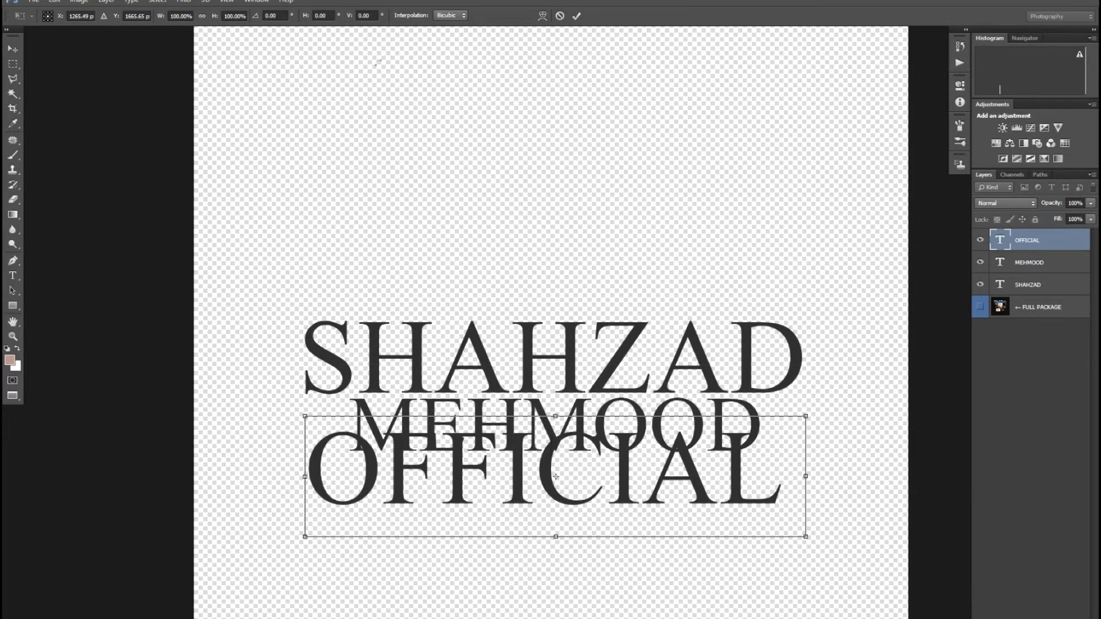
{"action": "left_click_drag", "start_coordinate": [809, 413], "coordinate": [672, 453]}
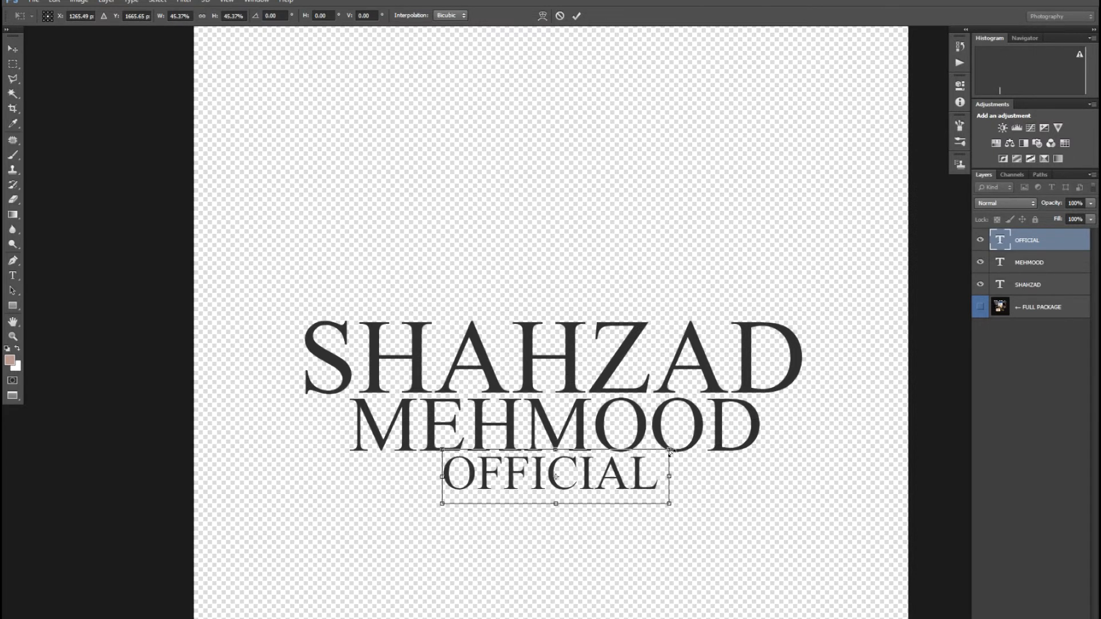
{"action": "key", "text": "Return"}
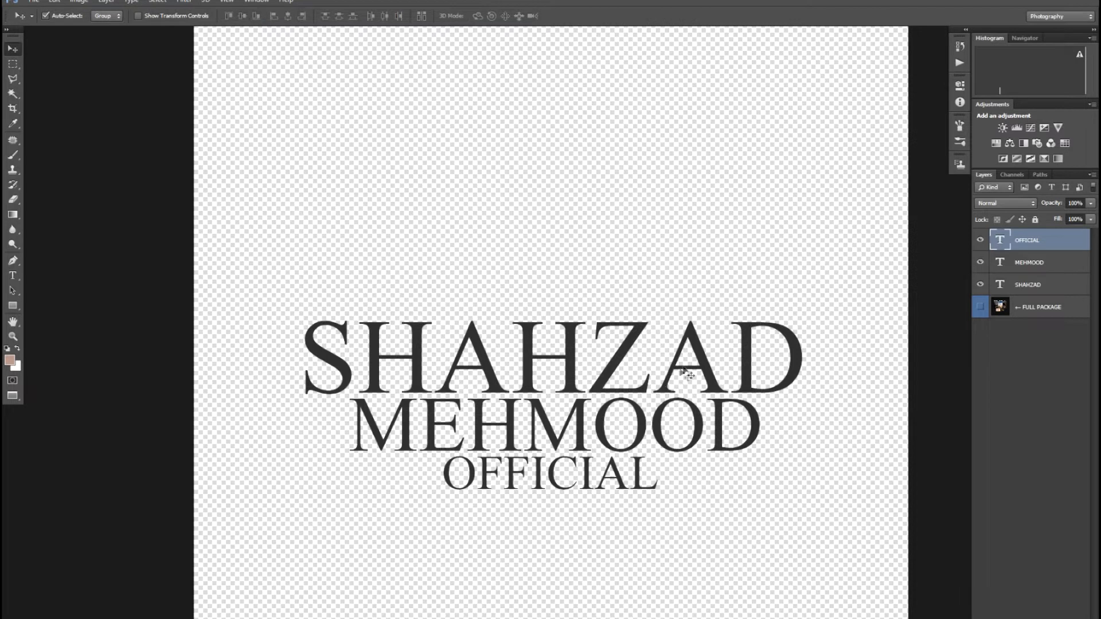
{"action": "left_click", "coordinate": [706, 375]}
{"action": "key", "text": "m"}
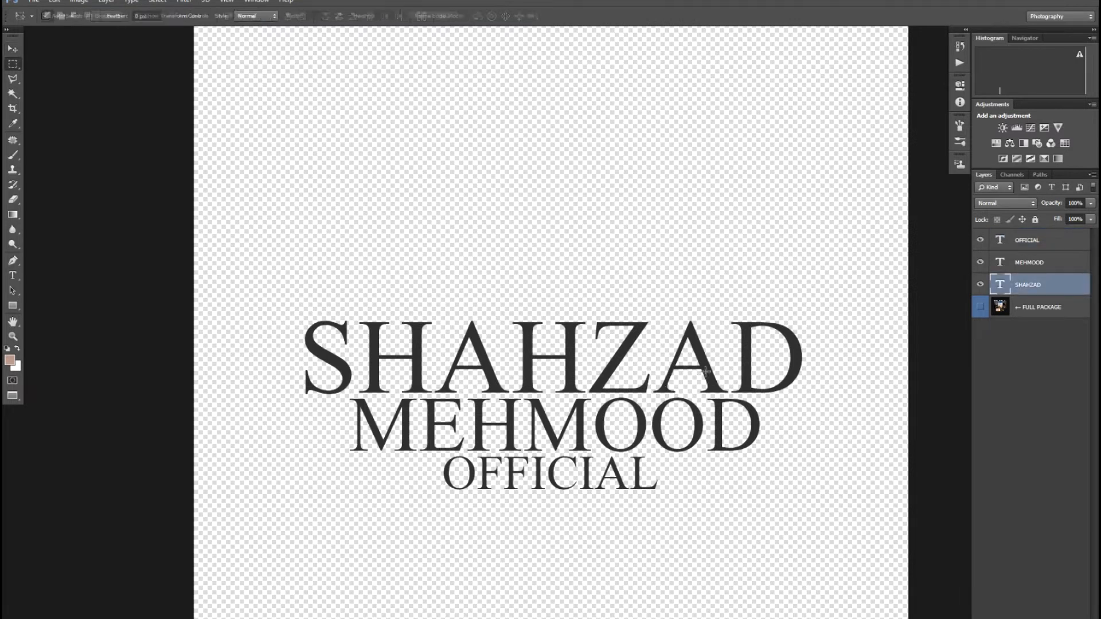
{"action": "left_click_drag", "start_coordinate": [706, 375], "coordinate": [720, 390]}
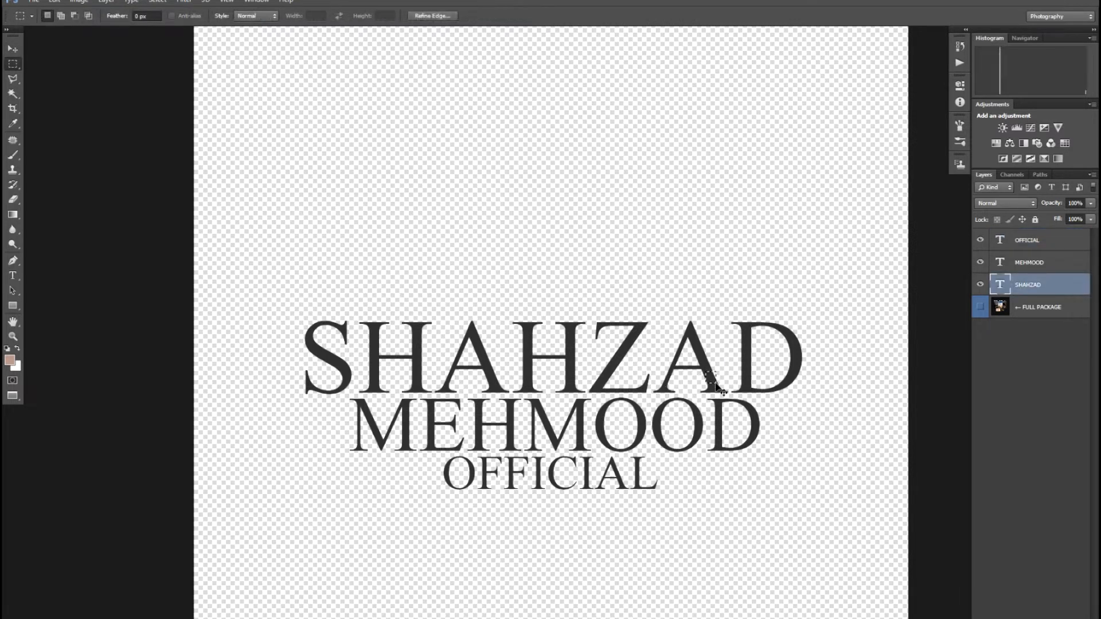
{"action": "key", "text": "ctrl+j"}
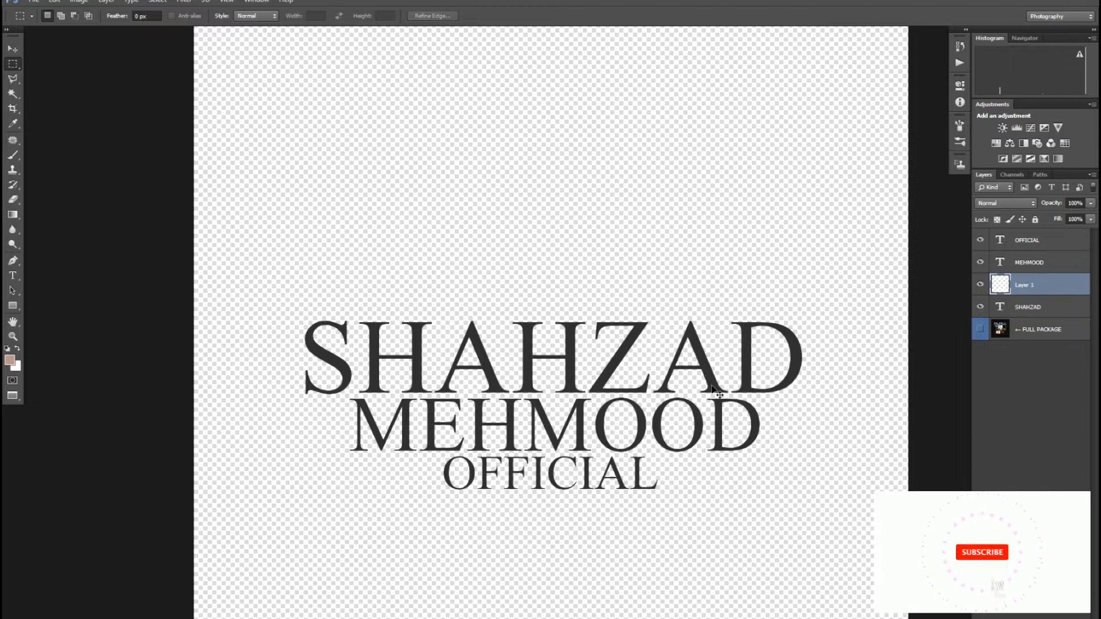
{"action": "key", "text": "ctrl+t"}
{"action": "left_click_drag", "start_coordinate": [718, 371], "coordinate": [860, 206]}
{"action": "left_click_drag", "start_coordinate": [749, 320], "coordinate": [575, 381]}
{"action": "key", "text": "Return"}
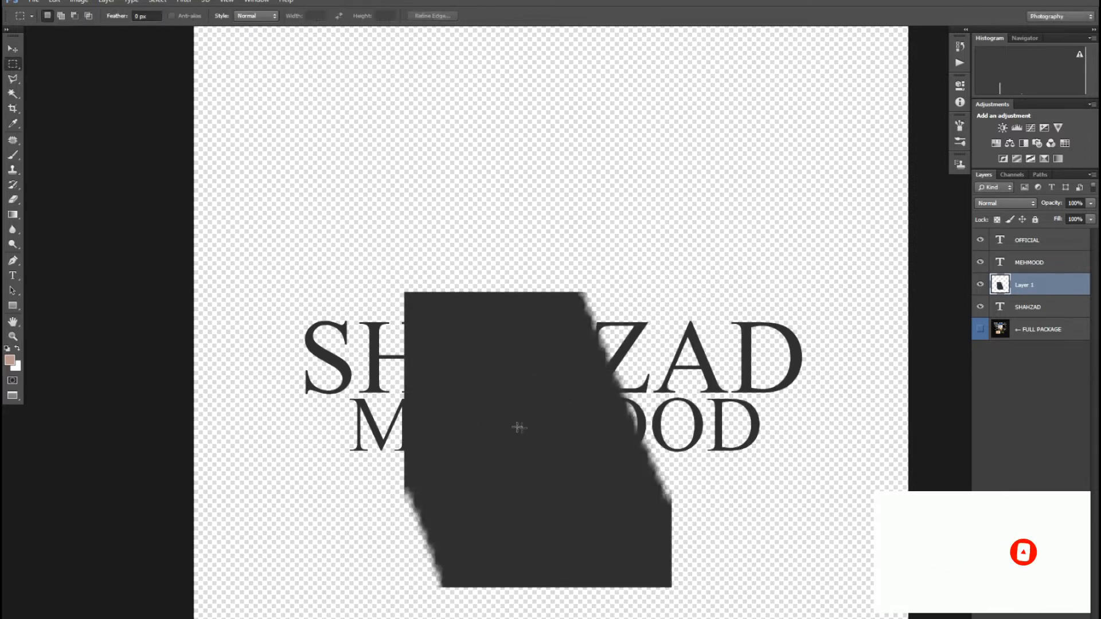
{"action": "left_click_drag", "start_coordinate": [480, 417], "coordinate": [600, 459]}
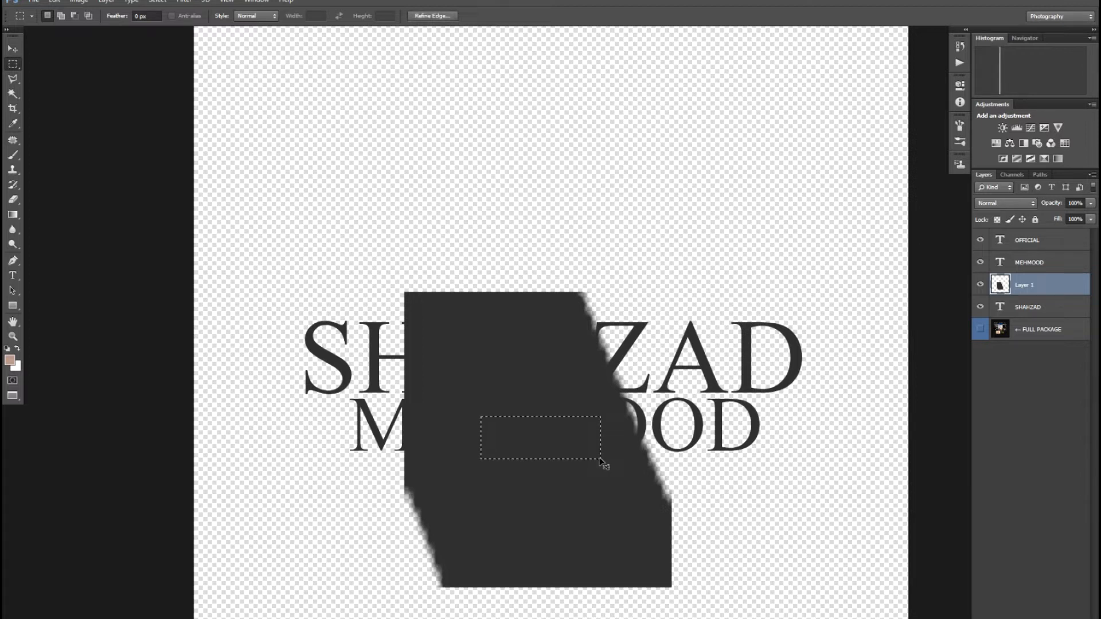
{"action": "key", "text": "ctrl+shift+i"}
{"action": "key", "text": "Delete"}
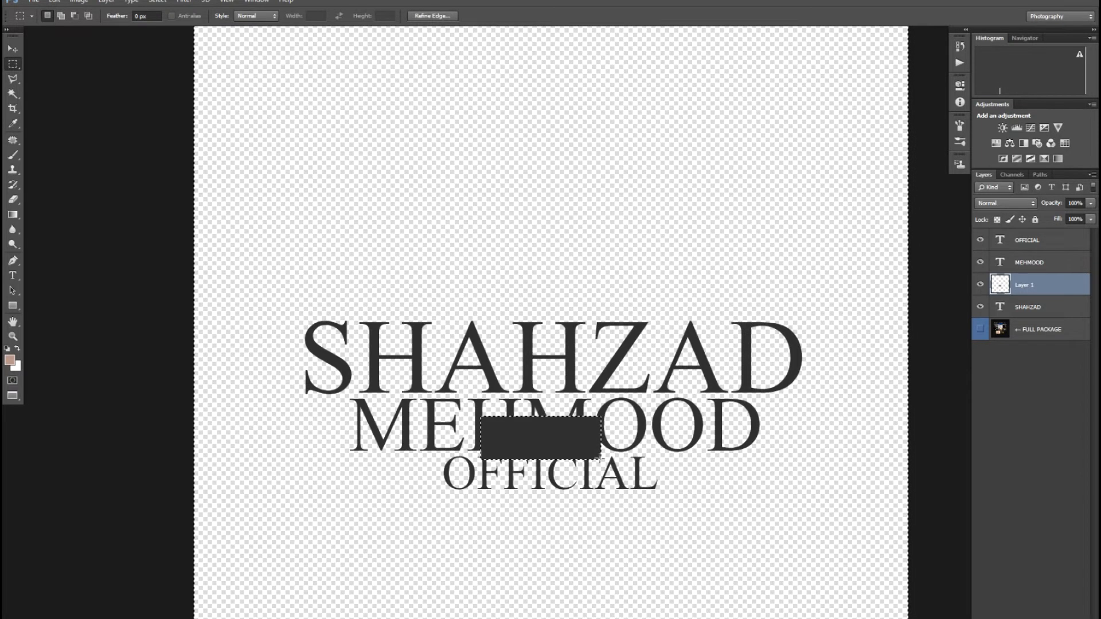
{"action": "key", "text": "ctrl+d"}
{"action": "key", "text": "ctrl+t"}
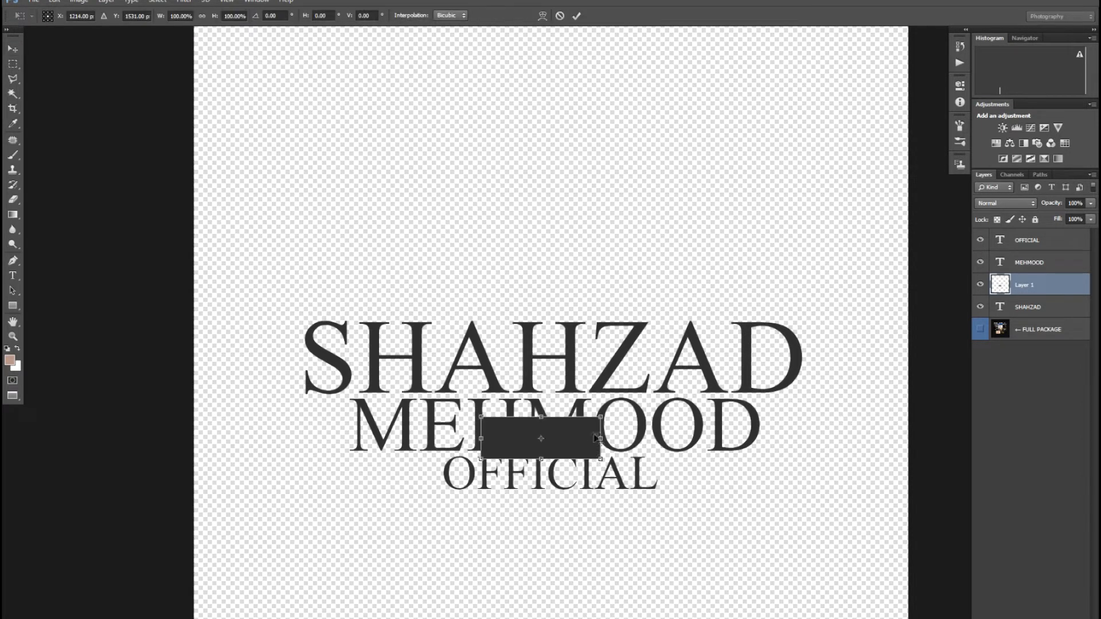
Step: Stretch the dark rectangle into a wide bar and move it below OFFICIAL
{"action": "left_click_drag", "start_coordinate": [606, 437], "coordinate": [775, 437]}
{"action": "left_click_drag", "start_coordinate": [704, 459], "coordinate": [714, 544]}
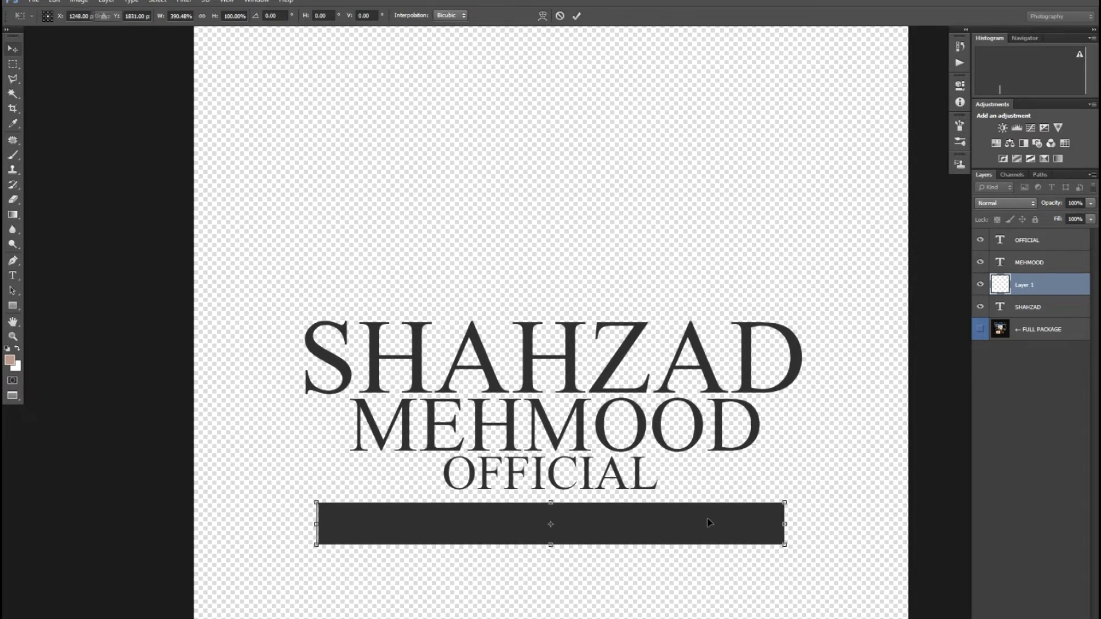
{"action": "key", "text": "Return"}
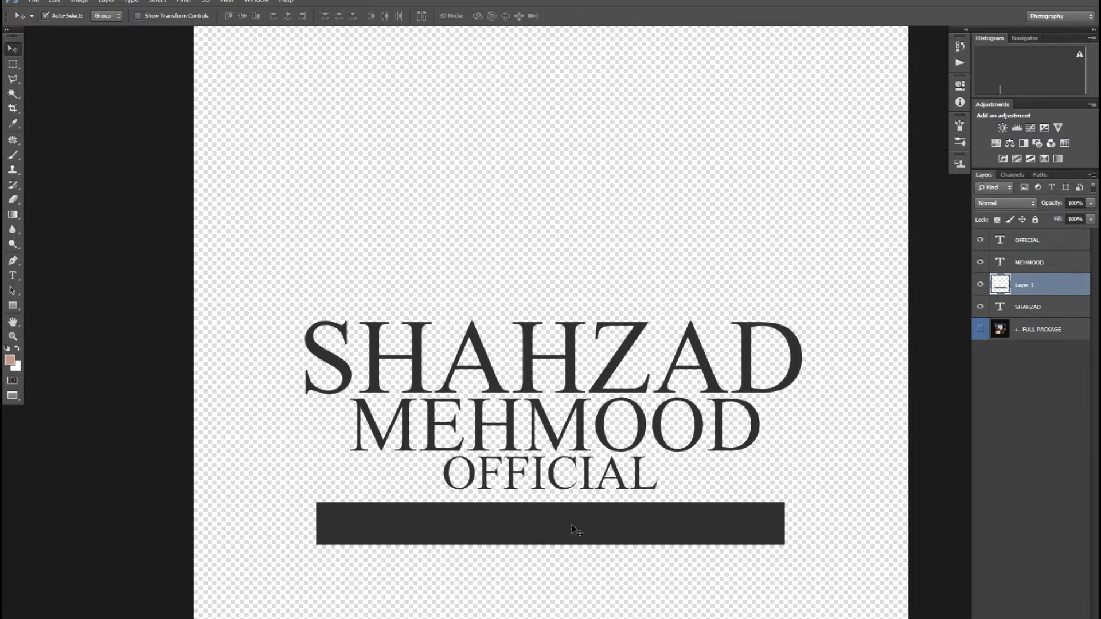
Step: Warp the bar into a curved band with a sagging top edge
{"action": "key", "text": "ctrl+t"}
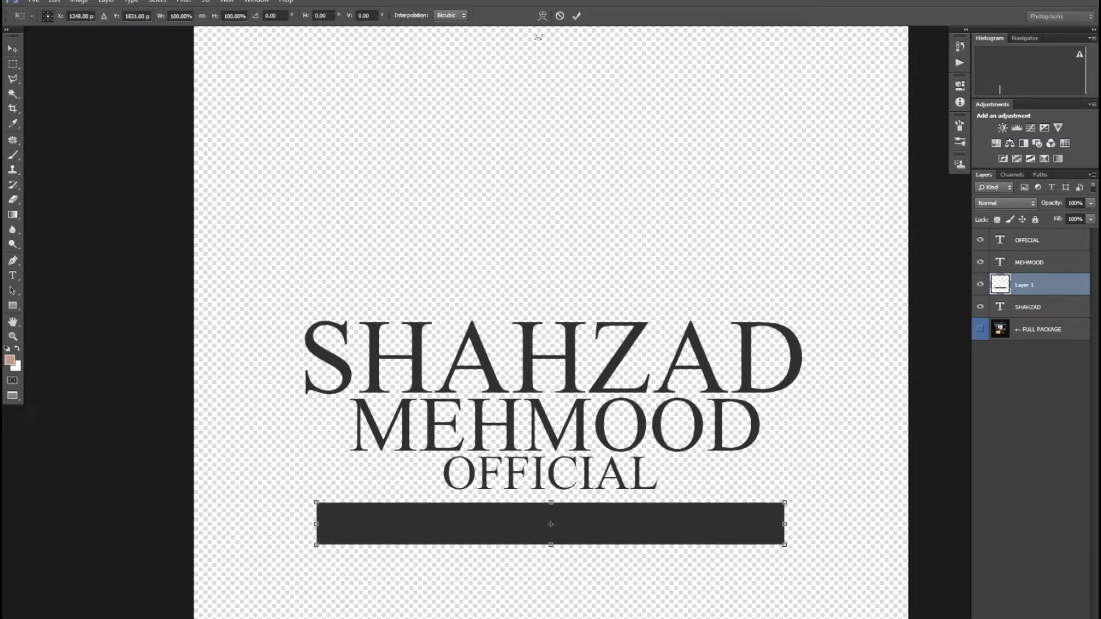
{"action": "left_click", "coordinate": [542, 17]}
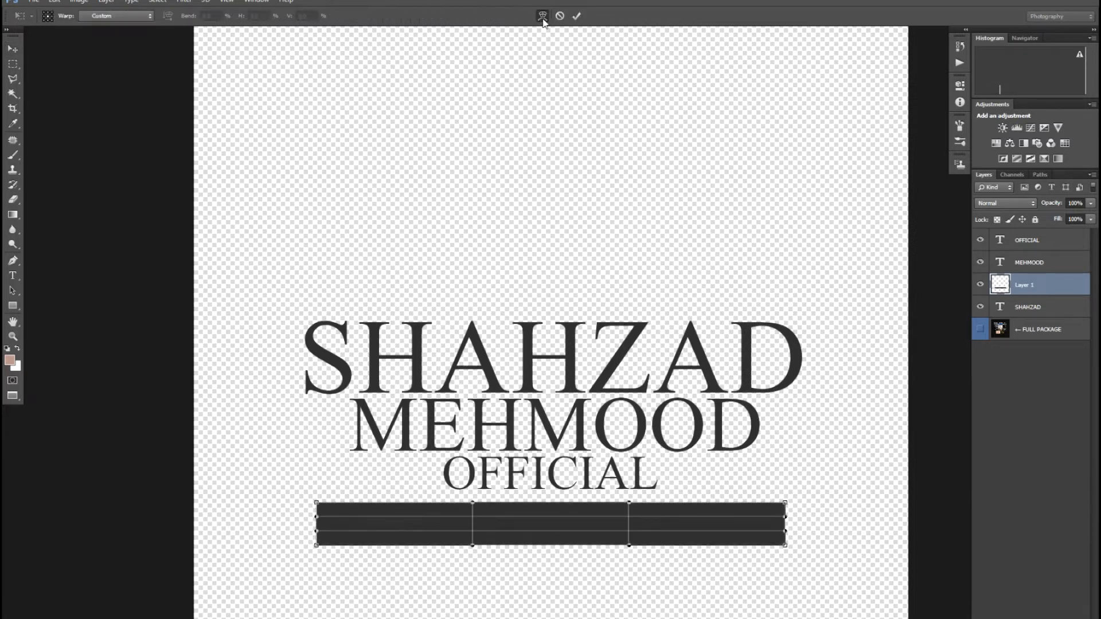
{"action": "left_click", "coordinate": [543, 17]}
{"action": "left_click", "coordinate": [543, 17]}
{"action": "left_click", "coordinate": [541, 17]}
{"action": "left_click", "coordinate": [542, 17]}
{"action": "left_click_drag", "start_coordinate": [473, 505], "coordinate": [573, 551]}
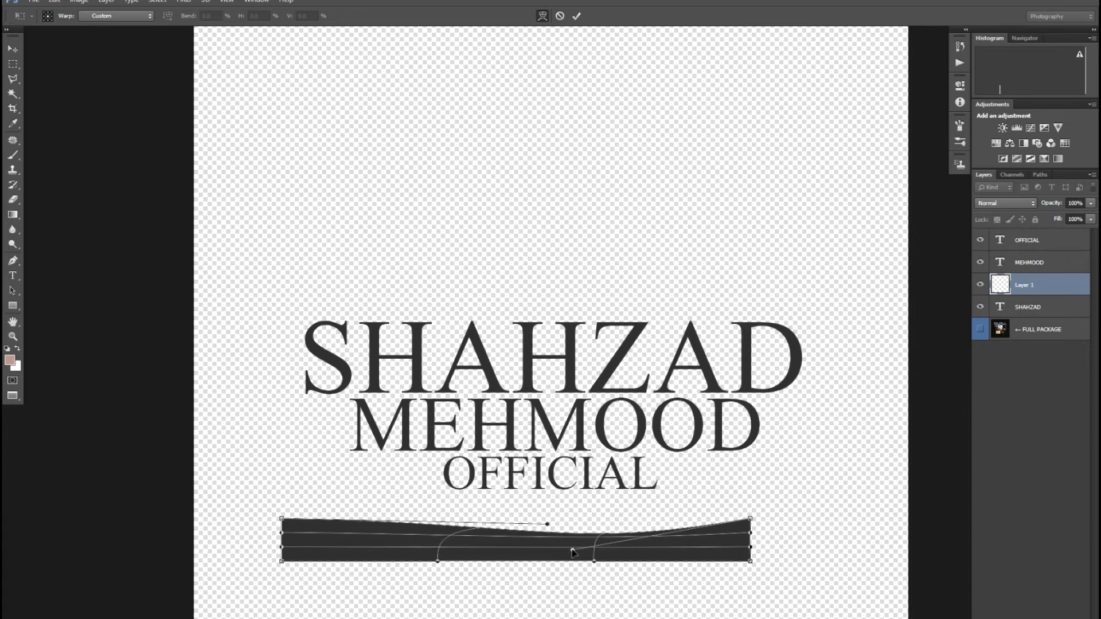
{"action": "left_click_drag", "start_coordinate": [546, 525], "coordinate": [632, 558]}
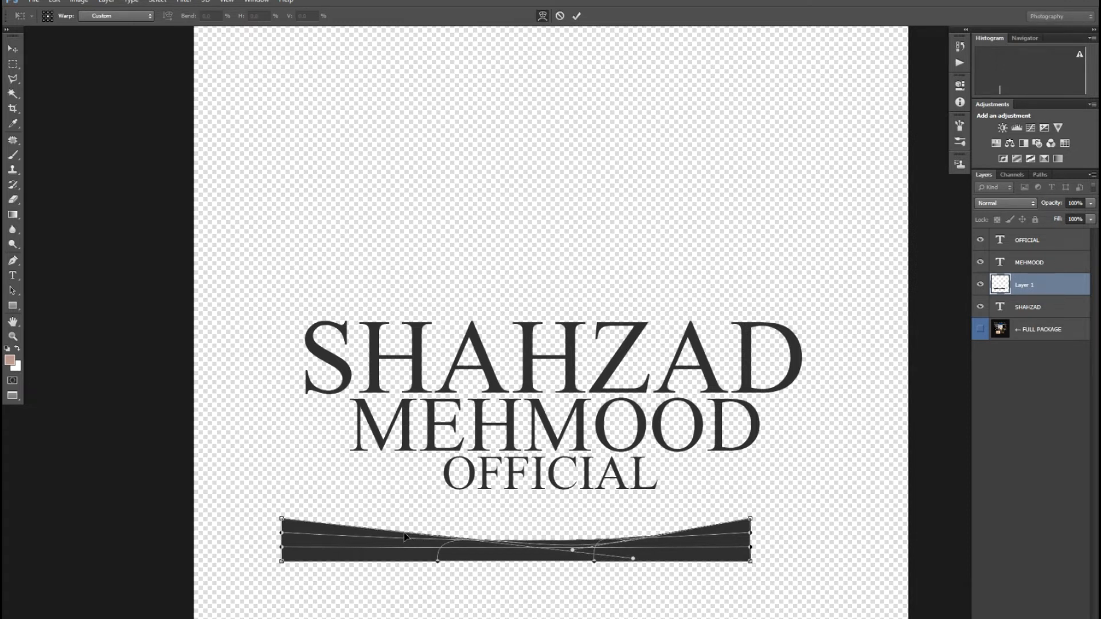
{"action": "left_click_drag", "start_coordinate": [404, 538], "coordinate": [353, 538]}
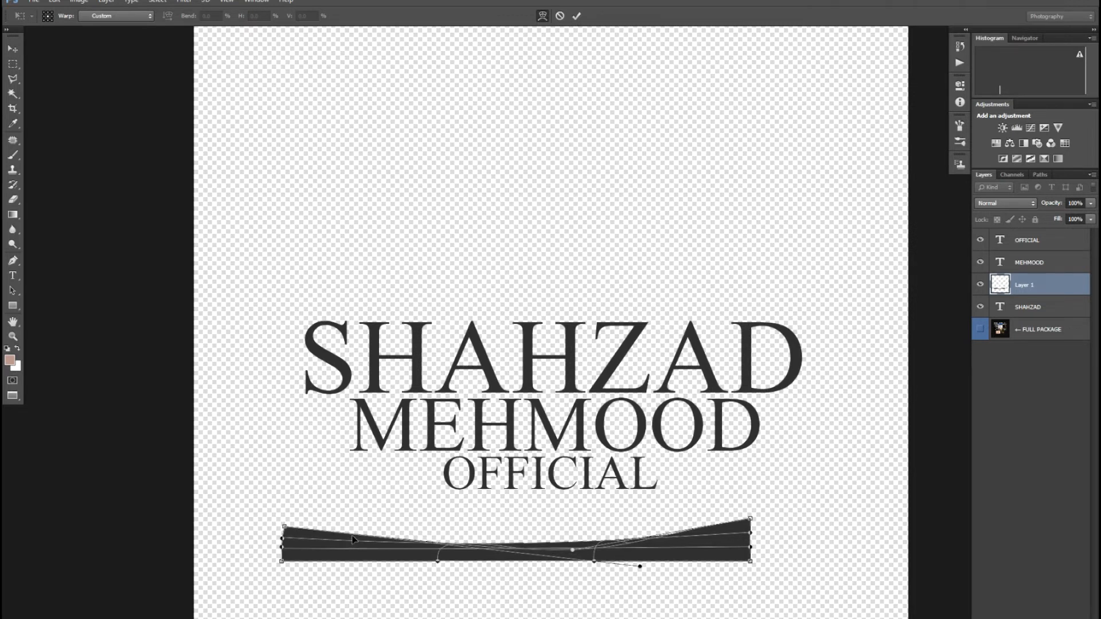
{"action": "left_click_drag", "start_coordinate": [693, 534], "coordinate": [697, 512]}
{"action": "key", "text": "Return"}
Step: Squash the curved banner to about 79% height and shift it slightly into place
{"action": "key", "text": "ctrl+t"}
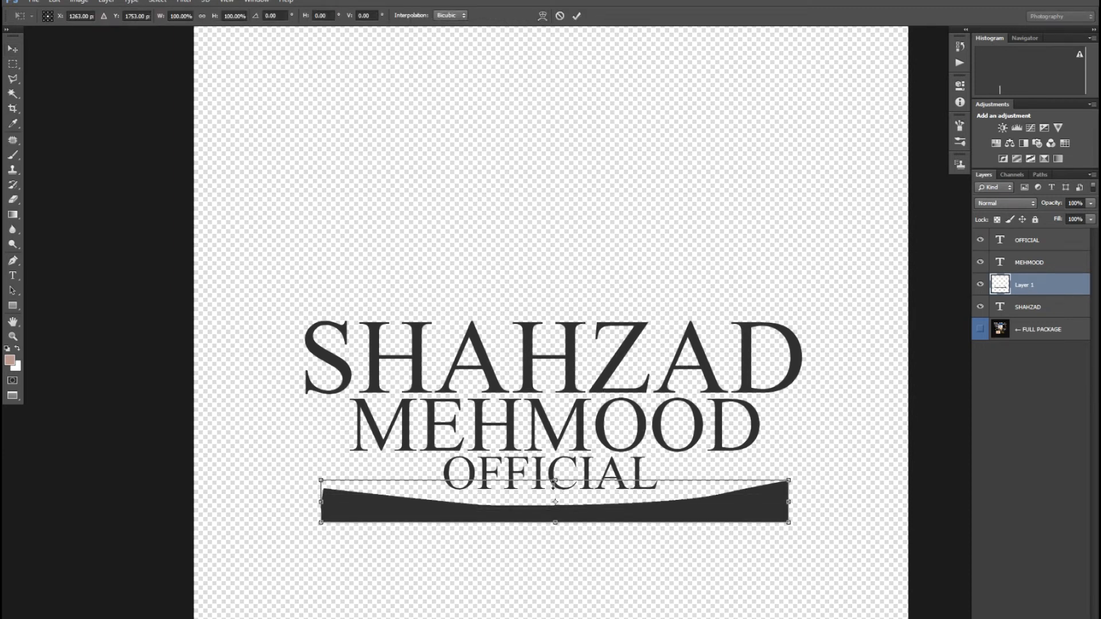
{"action": "left_click_drag", "start_coordinate": [555, 482], "coordinate": [556, 491]}
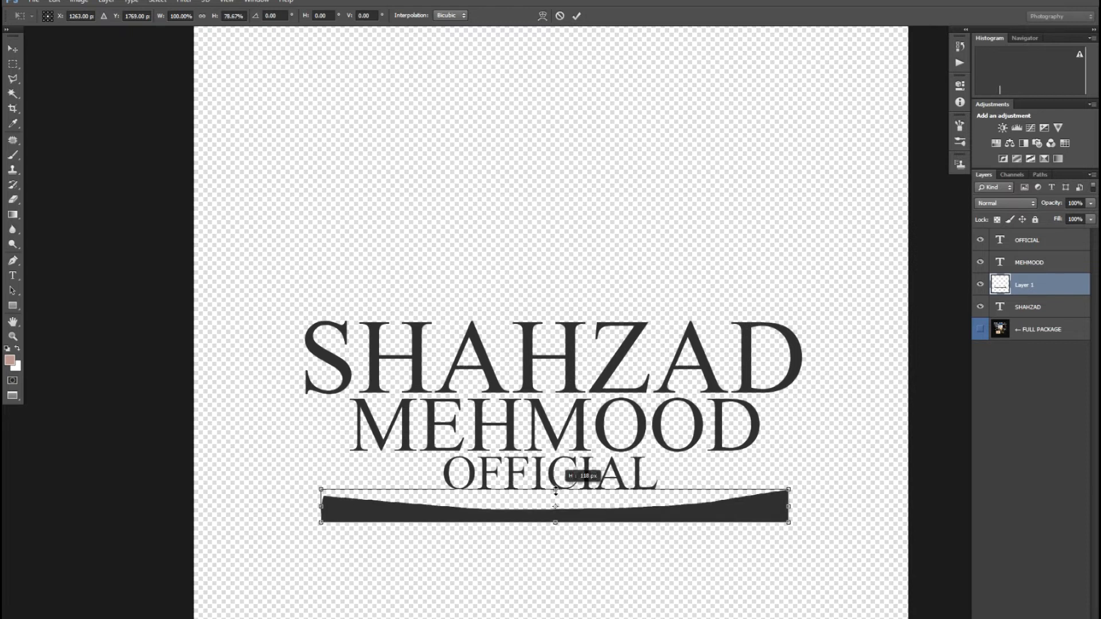
{"action": "key", "text": "Return"}
{"action": "mouse_move", "coordinate": [714, 513]}
{"action": "left_mouse_down"}
{"action": "mouse_move", "coordinate": [714, 501]}
{"action": "mouse_move", "coordinate": [714, 512]}
{"action": "left_mouse_up"}
{"action": "key", "text": "ctrl+t"}
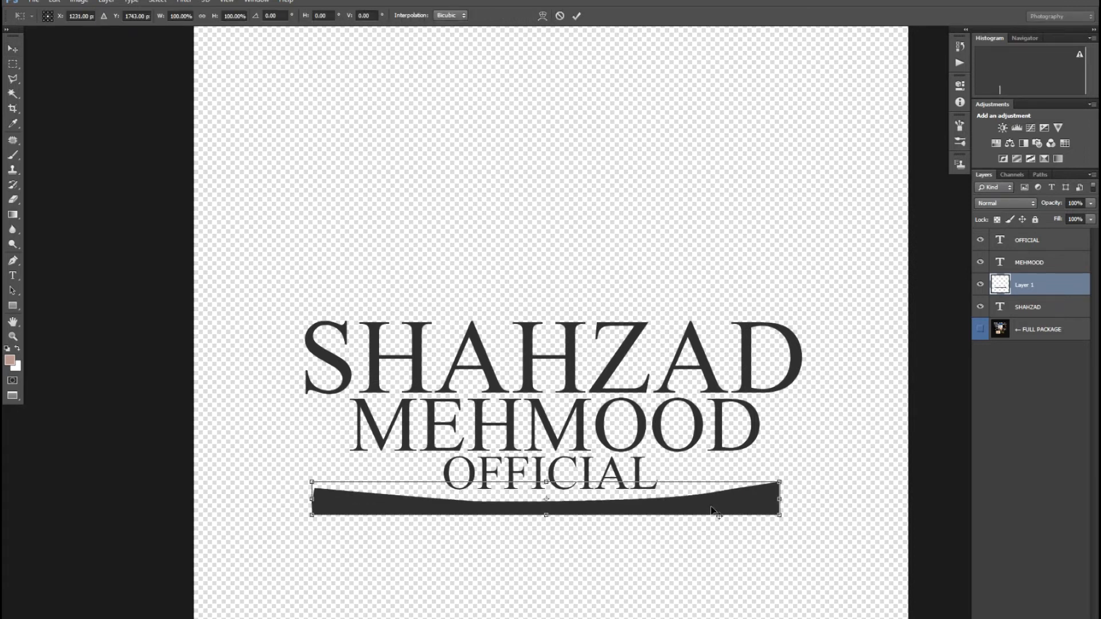
{"action": "key", "text": "Return"}
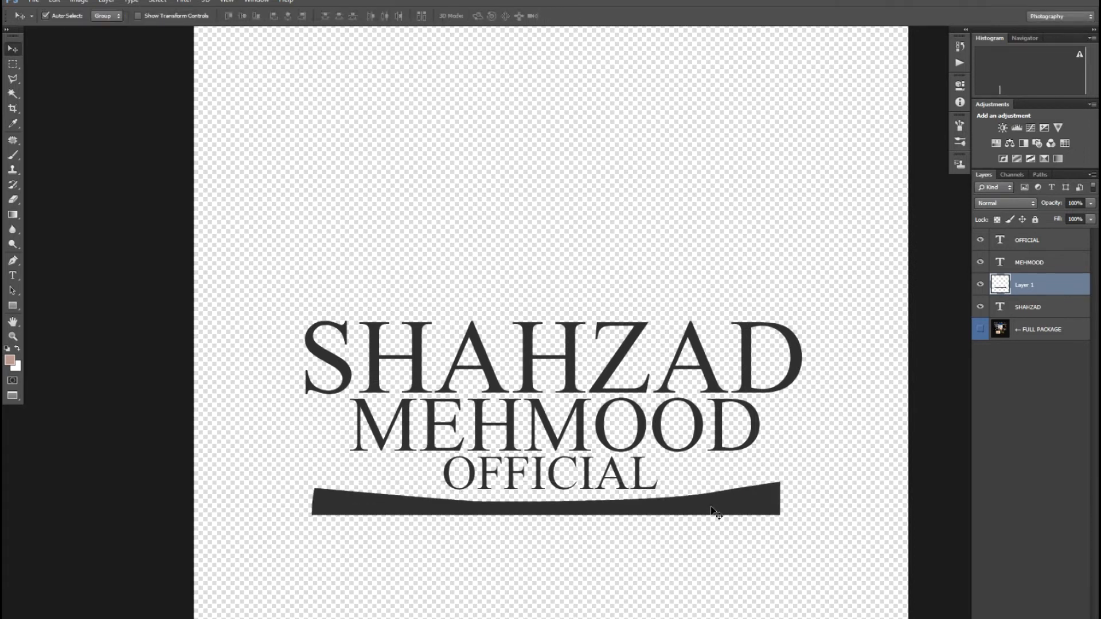
Step: Duplicate the curved bar and rotate the copy 180° by two 90° CCW turns
{"action": "key", "text": "ctrl+j"}
{"action": "key", "text": "ctrl+t"}
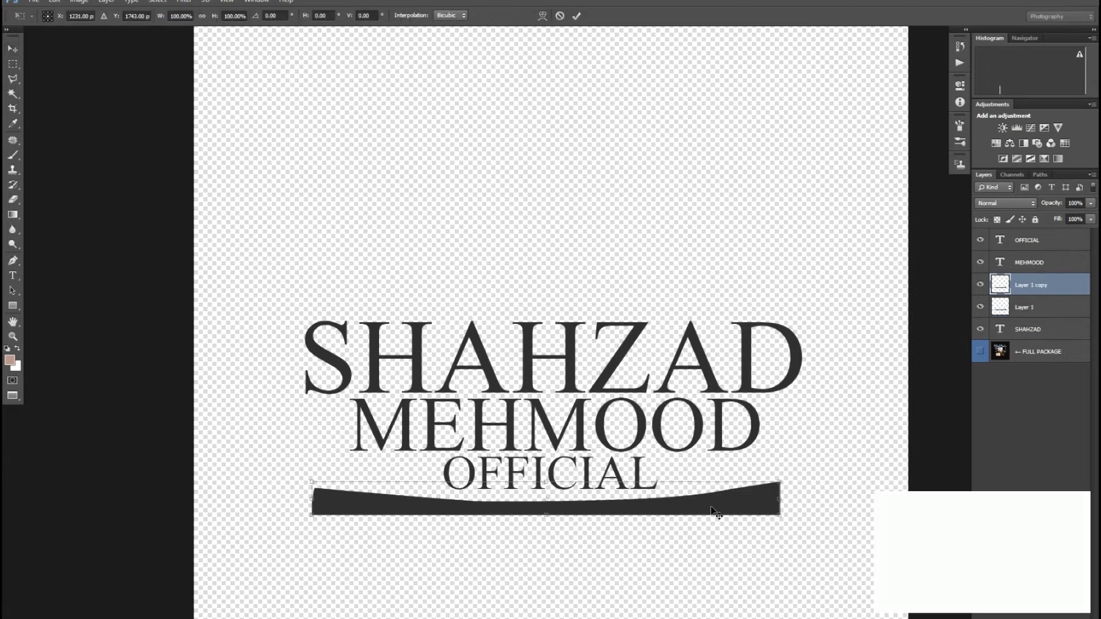
{"action": "right_click", "coordinate": [715, 512]}
{"action": "left_click", "coordinate": [733, 469]}
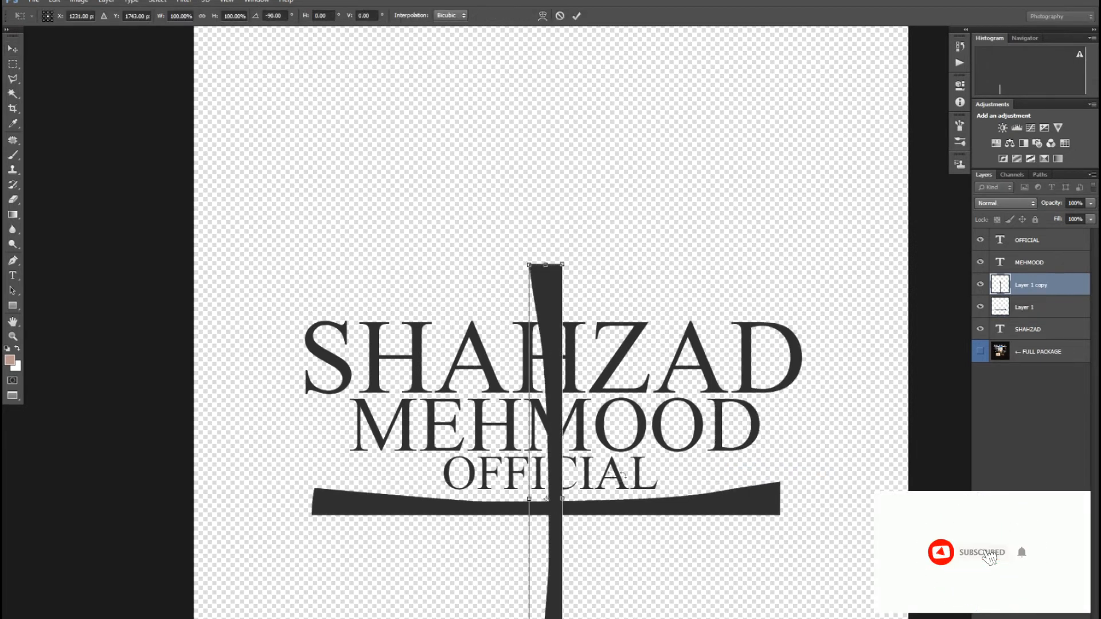
{"action": "right_click", "coordinate": [556, 475]}
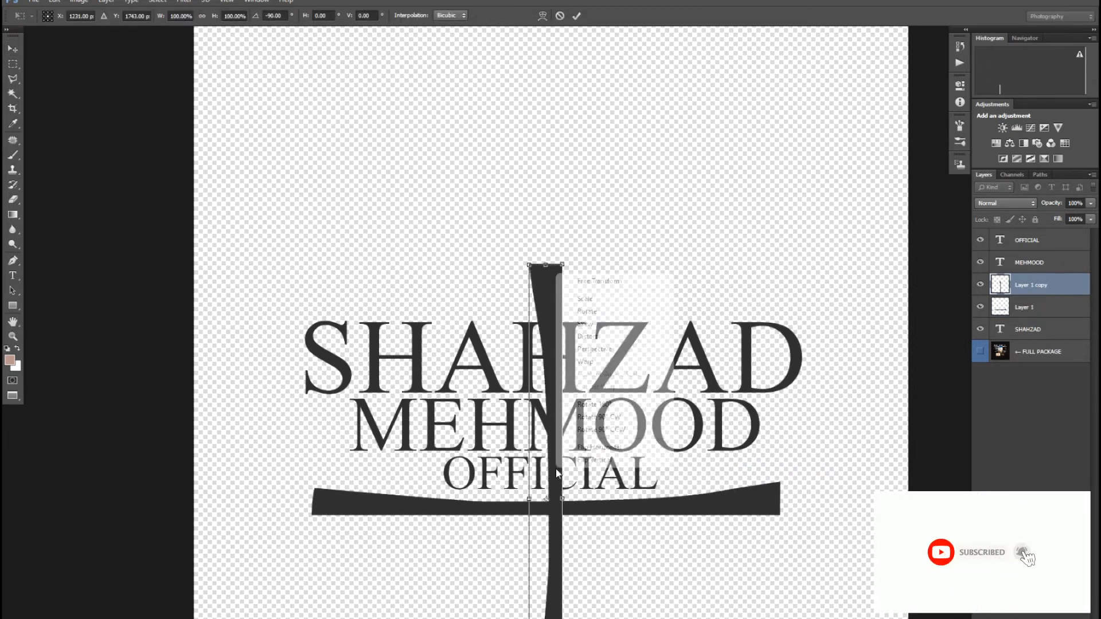
{"action": "left_click", "coordinate": [601, 430]}
{"action": "key", "text": "Return"}
{"action": "left_click_drag", "start_coordinate": [563, 483], "coordinate": [583, 246]}
{"action": "key", "text": "ctrl+z"}
{"action": "left_click_drag", "start_coordinate": [577, 490], "coordinate": [575, 412]}
{"action": "key", "text": "ctrl+z"}
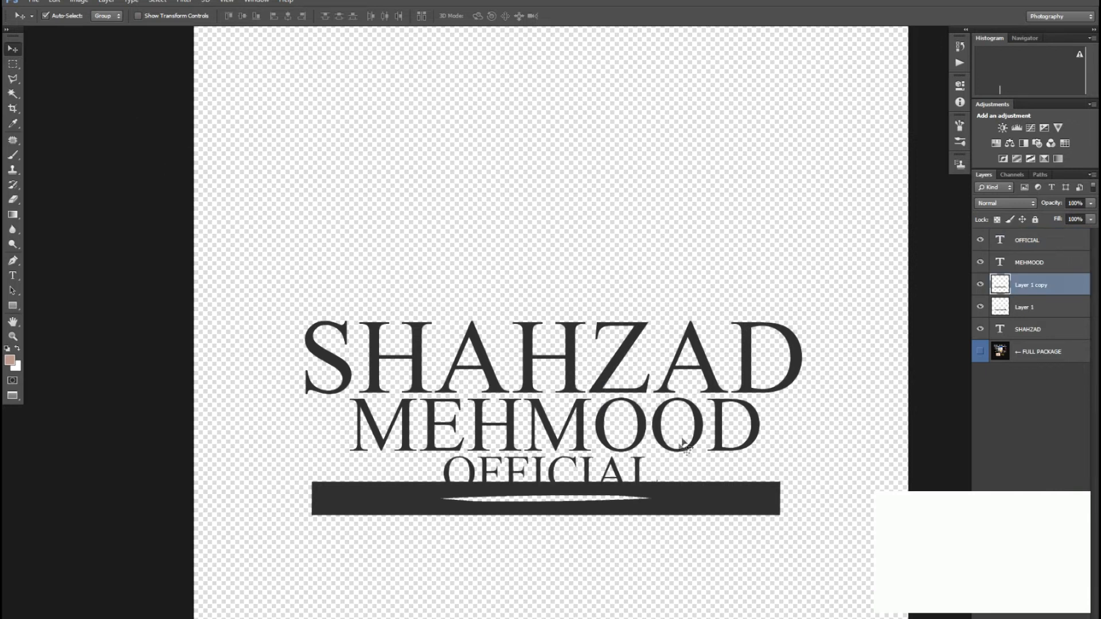
{"action": "left_click_drag", "start_coordinate": [672, 485], "coordinate": [666, 250]}
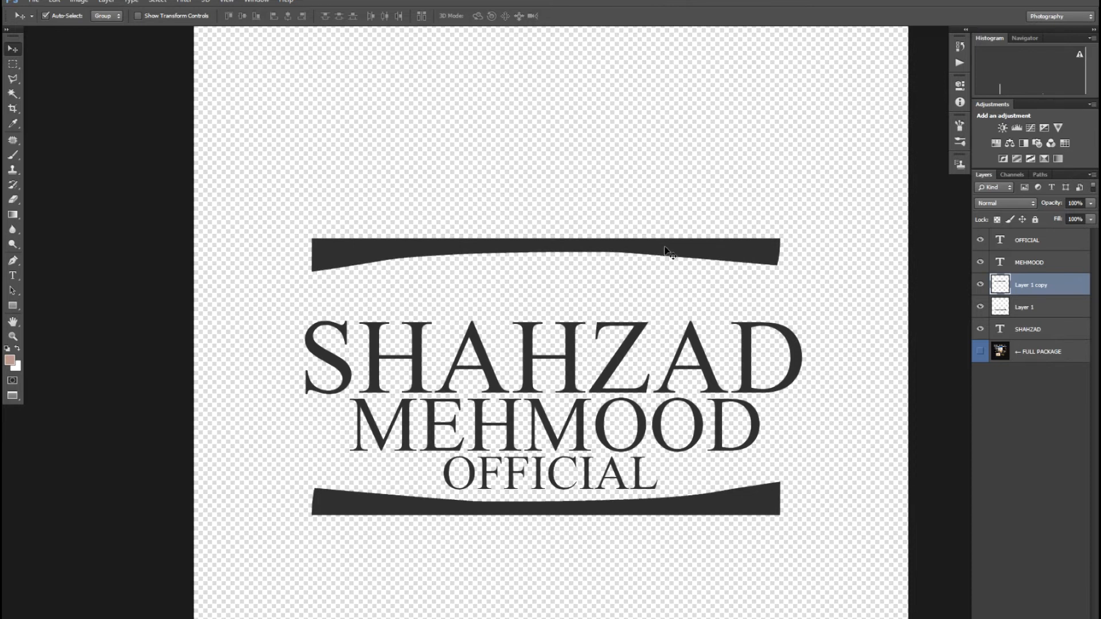
{"action": "key", "text": "ctrl+a"}
{"action": "left_click", "coordinate": [241, 17]}
{"action": "left_click", "coordinate": [288, 17]}
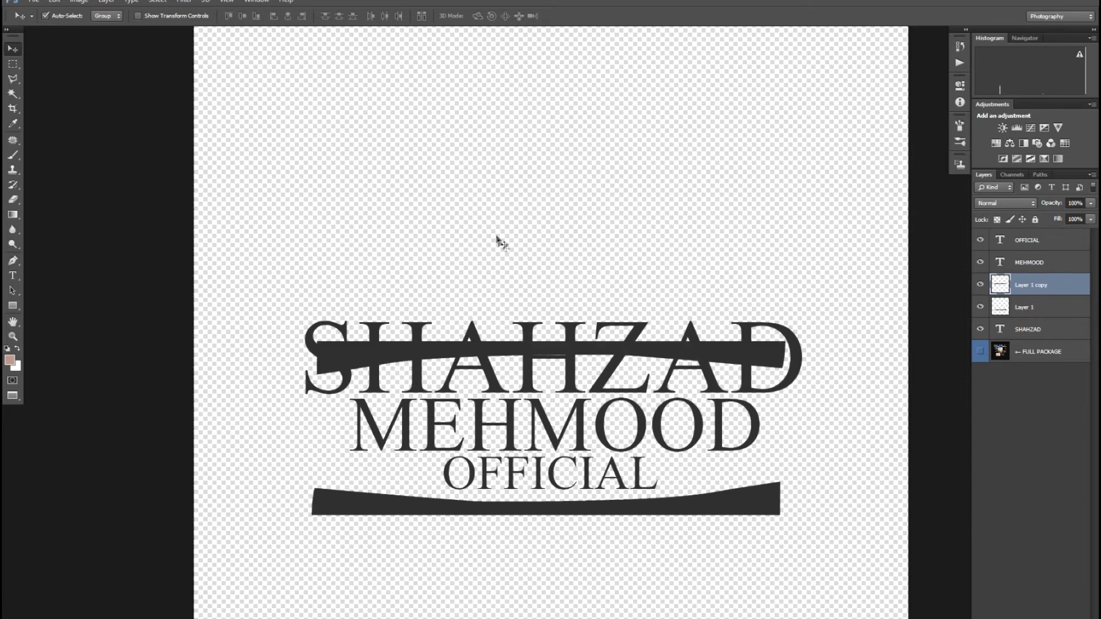
{"action": "key", "text": "Up"}
{"action": "key", "text": "Up"}
{"action": "key", "text": "Up"}
{"action": "key", "text": "Up"}
{"action": "key", "text": "Up"}
{"action": "key", "text": "Up"}
{"action": "key", "text": "Up"}
{"action": "key", "text": "Up"}
{"action": "key", "text": "Up"}
{"action": "key", "text": "Up"}
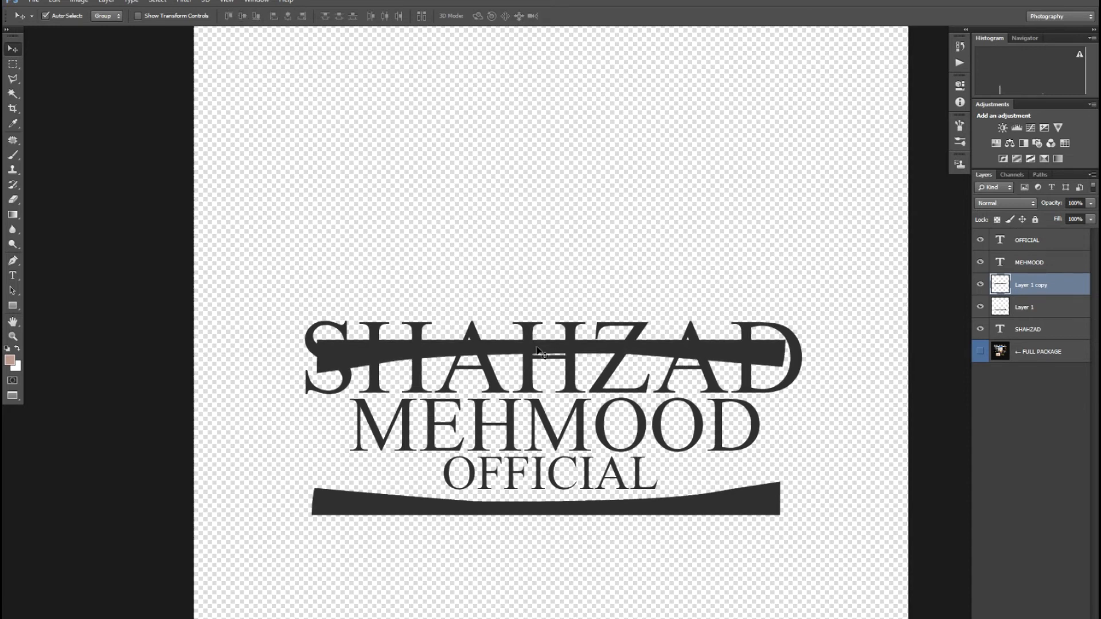
{"action": "key", "text": "Up"}
{"action": "key", "text": "Up"}
{"action": "key", "text": "Up"}
{"action": "key", "text": "Up"}
{"action": "key", "text": "Up"}
{"action": "key", "text": "Up"}
{"action": "key", "text": "Up"}
{"action": "key", "text": "Up"}
{"action": "key", "text": "Up"}
{"action": "key", "text": "Up"}
{"action": "key", "text": "Up"}
{"action": "key", "text": "Up"}
{"action": "key", "text": "Up"}
{"action": "key", "text": "Up"}
{"action": "key", "text": "Up"}
{"action": "key", "text": "Up"}
{"action": "key", "text": "Up"}
{"action": "key", "text": "Up"}
{"action": "key", "text": "Up"}
{"action": "key", "text": "Up"}
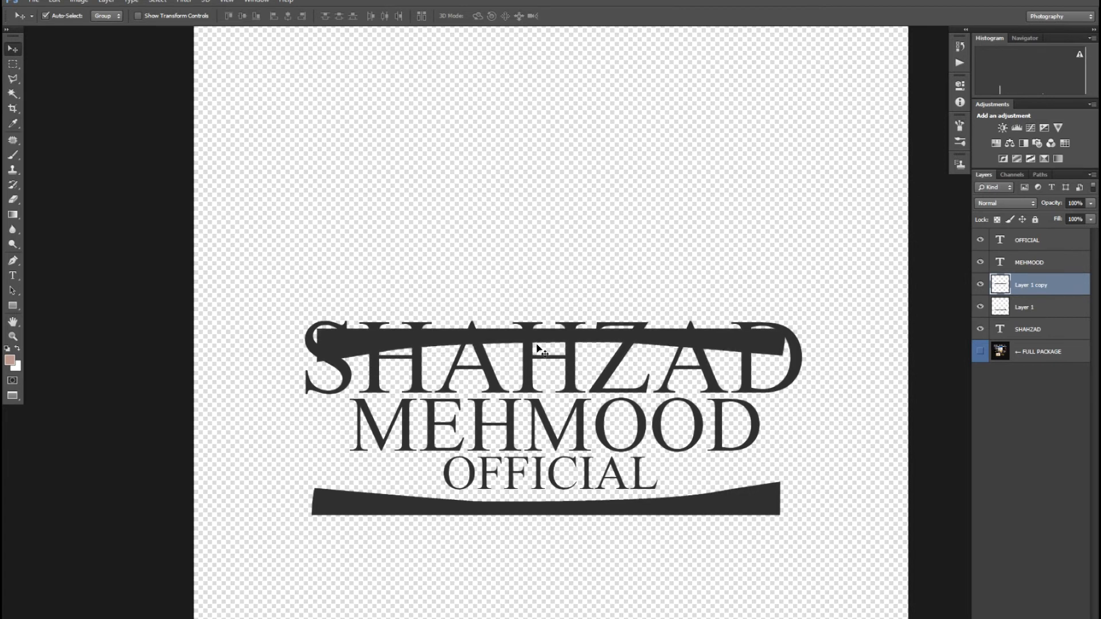
{"action": "key", "text": "Up"}
{"action": "key", "text": "Up"}
{"action": "key", "text": "Up"}
{"action": "key", "text": "Up"}
{"action": "key", "text": "Up"}
{"action": "key", "text": "Up"}
{"action": "key", "text": "Up"}
{"action": "key", "text": "Up"}
{"action": "key", "text": "Up"}
{"action": "key", "text": "Up"}
{"action": "key", "text": "Up"}
{"action": "key", "text": "Up"}
{"action": "key", "text": "Up"}
{"action": "key", "text": "Up"}
{"action": "key", "text": "Up"}
{"action": "key", "text": "Up"}
{"action": "key", "text": "Up"}
{"action": "key", "text": "Up"}
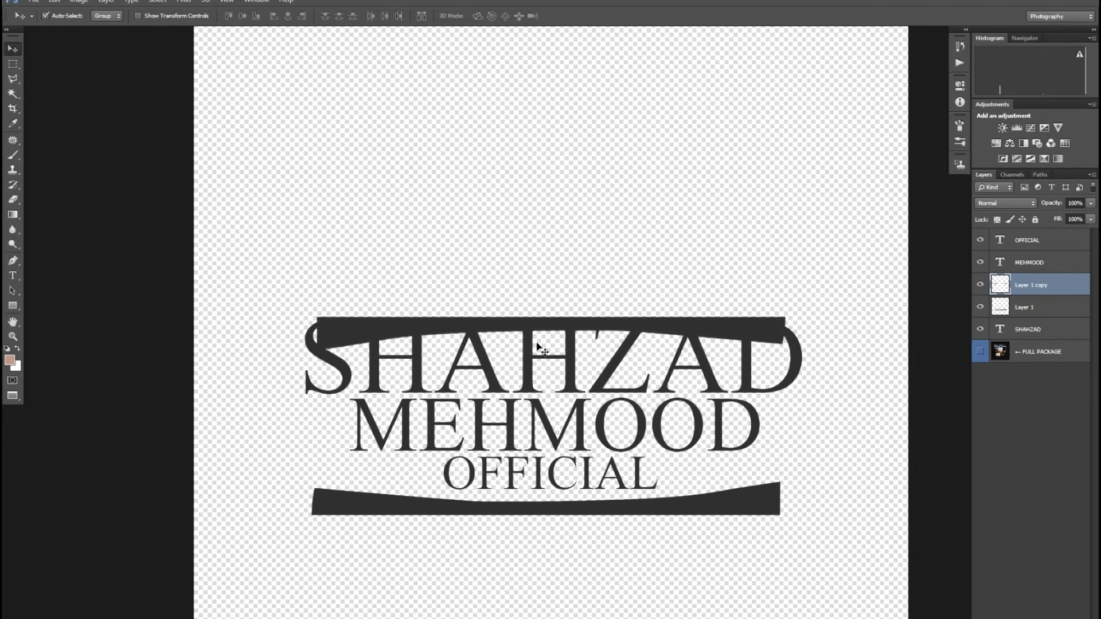
{"action": "key", "text": "Up"}
{"action": "key", "text": "Up"}
{"action": "key", "text": "Up"}
{"action": "key", "text": "Up"}
{"action": "key", "text": "Up"}
{"action": "key", "text": "Up"}
{"action": "key", "text": "Up"}
{"action": "key", "text": "Up"}
{"action": "key", "text": "Up"}
{"action": "key", "text": "Up"}
{"action": "key", "text": "Up"}
{"action": "key", "text": "Up"}
{"action": "key", "text": "Up"}
{"action": "key", "text": "Up"}
{"action": "key", "text": "Up"}
{"action": "key", "text": "Up"}
{"action": "key", "text": "Up"}
{"action": "key", "text": "Up"}
{"action": "key", "text": "Up"}
{"action": "key", "text": "Up"}
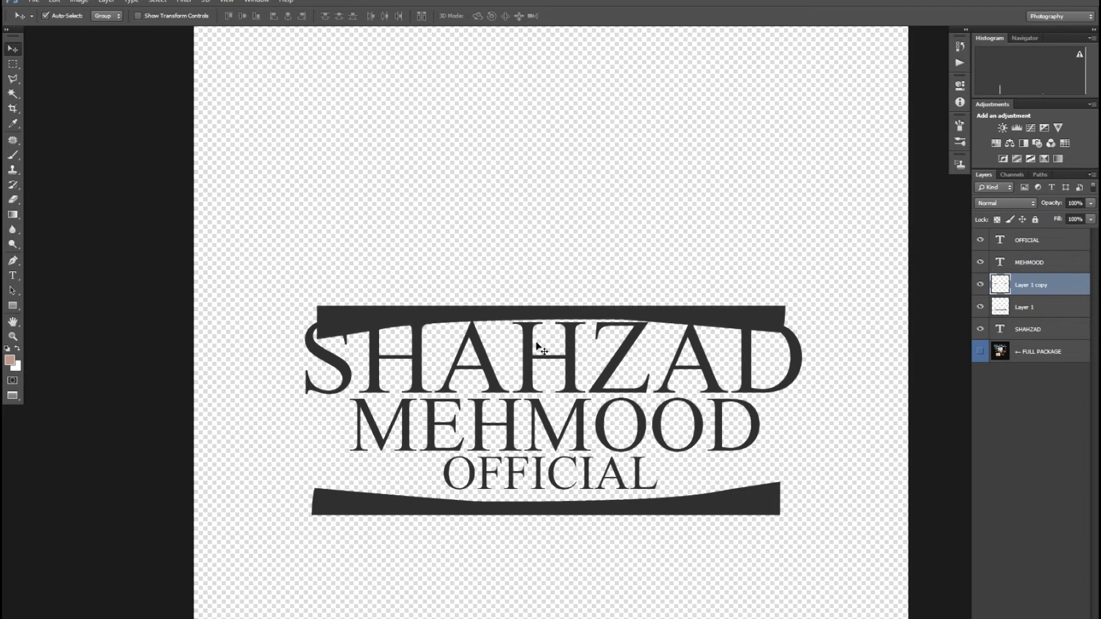
{"action": "key", "text": "Up"}
{"action": "key", "text": "Up"}
{"action": "key", "text": "Up"}
{"action": "key", "text": "Up"}
{"action": "key", "text": "Up"}
{"action": "key", "text": "Up"}
{"action": "key", "text": "Up"}
{"action": "key", "text": "Up"}
{"action": "key", "text": "Up"}
{"action": "key", "text": "Up"}
{"action": "key", "text": "Up"}
{"action": "key", "text": "Up"}
{"action": "key", "text": "Up"}
{"action": "key", "text": "Up"}
{"action": "key", "text": "Up"}
{"action": "key", "text": "Up"}
{"action": "key", "text": "Up"}
{"action": "key", "text": "Up"}
{"action": "key", "text": "Up"}
{"action": "key", "text": "Up"}
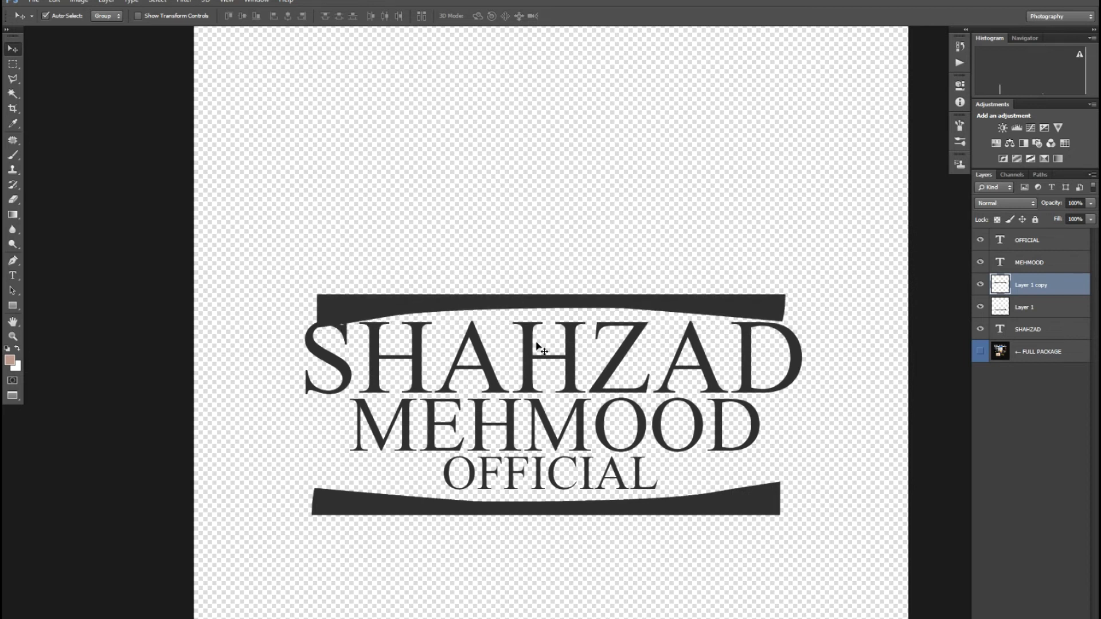
{"action": "key", "text": "Up"}
{"action": "key", "text": "Up"}
{"action": "key", "text": "Up"}
{"action": "key", "text": "Up"}
{"action": "key", "text": "Up"}
{"action": "key", "text": "Up"}
{"action": "key", "text": "Up"}
{"action": "key", "text": "Up"}
{"action": "key", "text": "Up"}
{"action": "key", "text": "Up"}
{"action": "key", "text": "Up"}
{"action": "key", "text": "Up"}
{"action": "key", "text": "Up"}
{"action": "key", "text": "Up"}
{"action": "key", "text": "Up"}
{"action": "key", "text": "Up"}
{"action": "key", "text": "Up"}
{"action": "key", "text": "Up"}
{"action": "key", "text": "Up"}
{"action": "key", "text": "Up"}
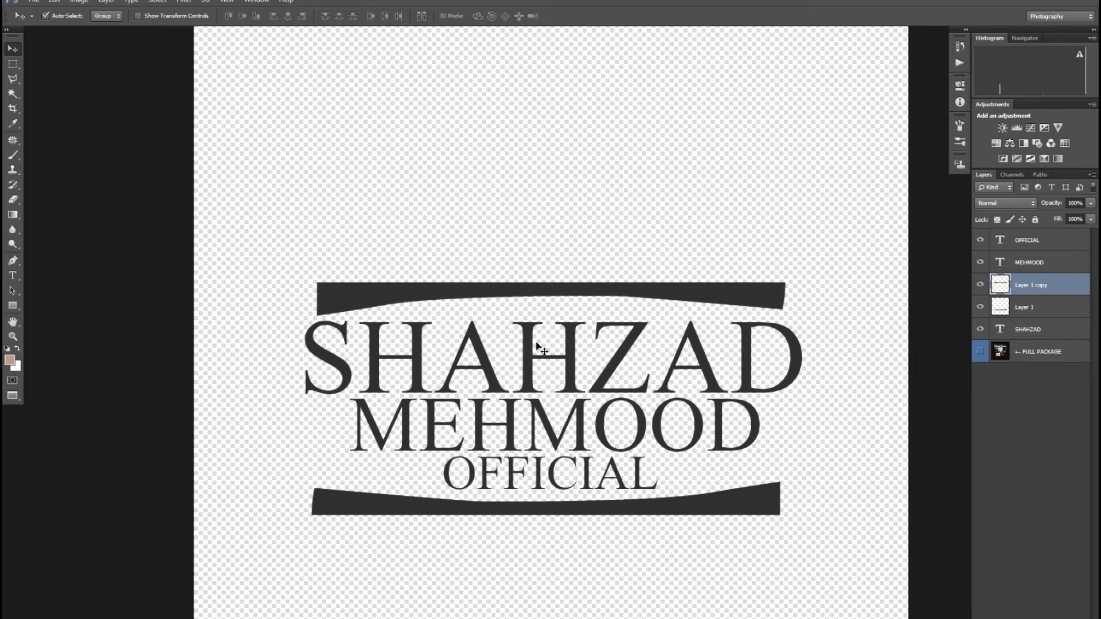
{"action": "key", "text": "Up"}
{"action": "key", "text": "Up"}
{"action": "key", "text": "Up"}
{"action": "key", "text": "Up"}
{"action": "key", "text": "Up"}
{"action": "key", "text": "Up"}
{"action": "key", "text": "Up"}
{"action": "key", "text": "Up"}
{"action": "key", "text": "Up"}
{"action": "key", "text": "Up"}
{"action": "key", "text": "Up"}
{"action": "key", "text": "Up"}
{"action": "key", "text": "Up"}
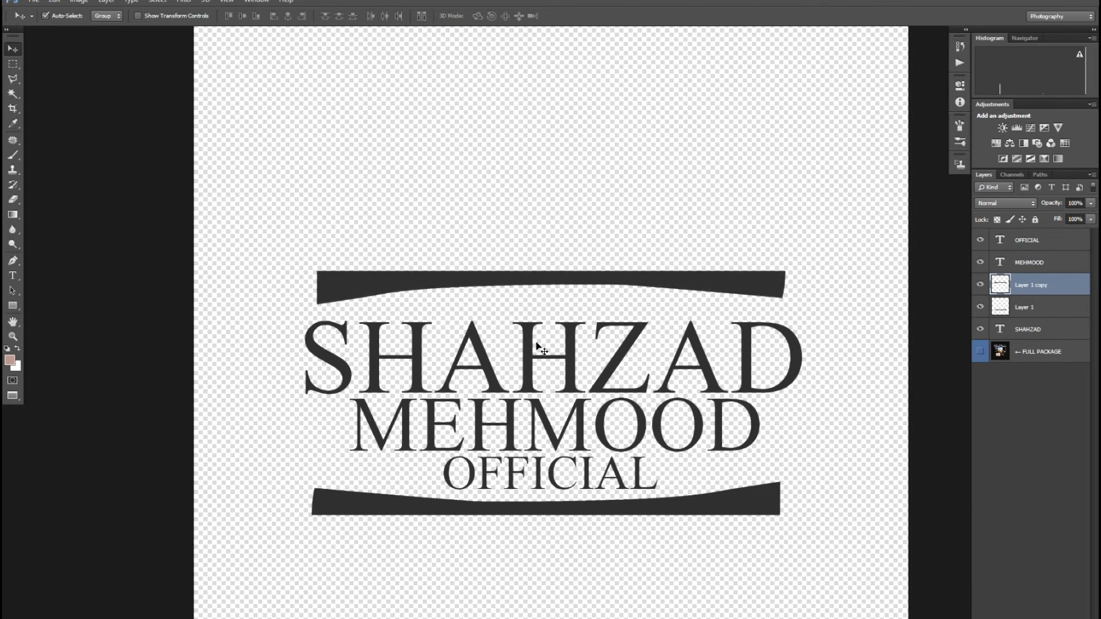
{"action": "key", "text": "Up"}
{"action": "key", "text": "Up"}
{"action": "key", "text": "Up"}
{"action": "key", "text": "Up"}
{"action": "key", "text": "Up"}
{"action": "key", "text": "Up"}
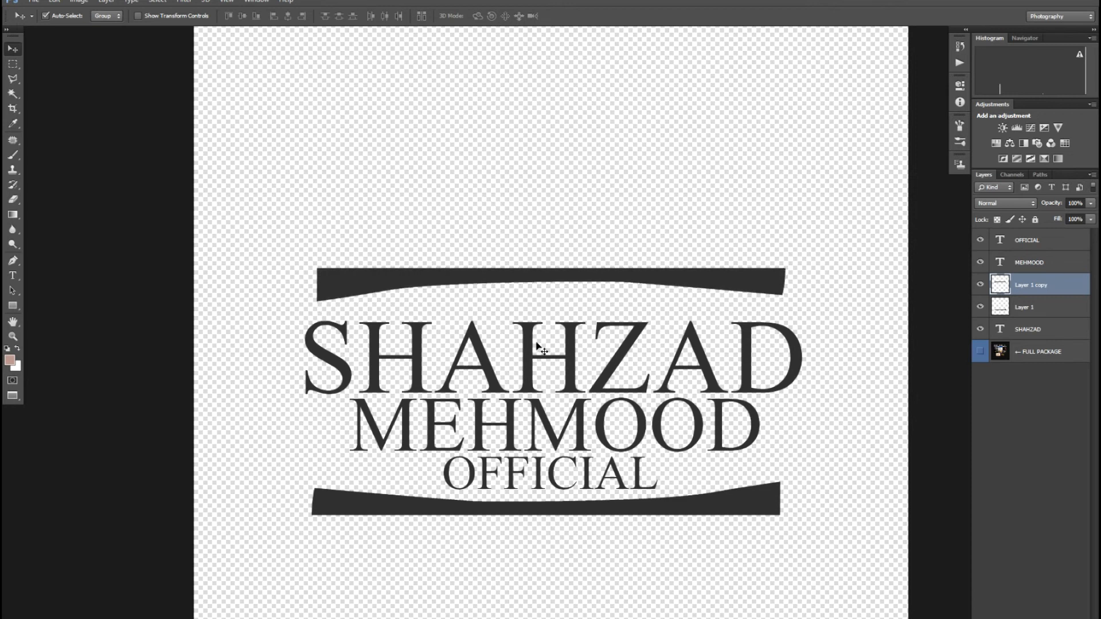
{"action": "key", "text": "Up"}
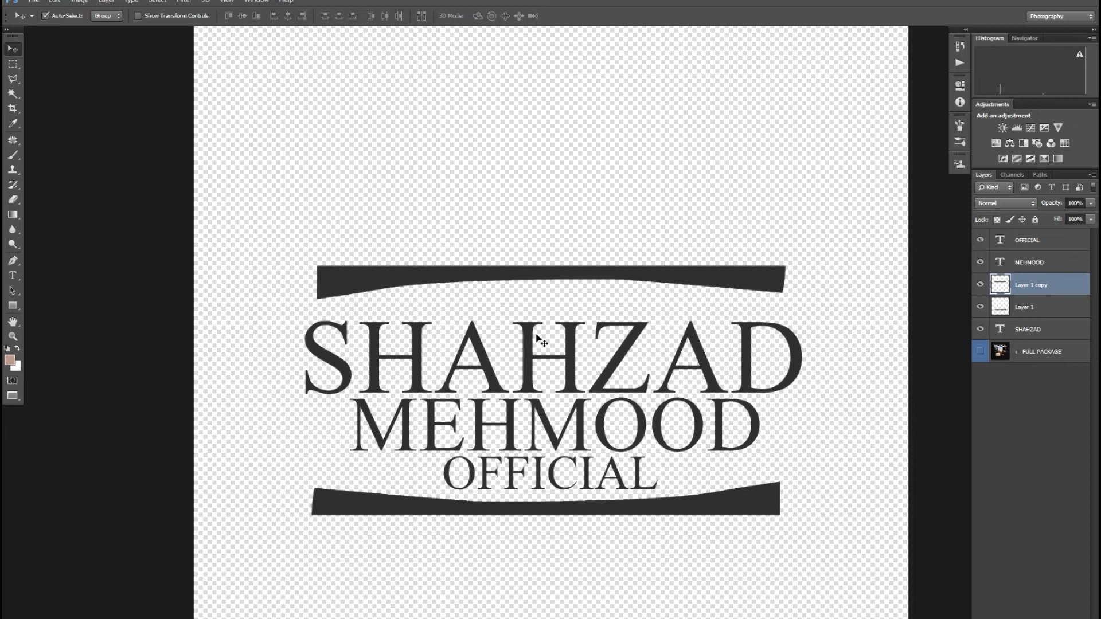
{"action": "key", "text": "Down"}
{"action": "key", "text": "Down"}
{"action": "key", "text": "Down"}
{"action": "key", "text": "Down"}
{"action": "key", "text": "Down"}
{"action": "key", "text": "Down"}
{"action": "key", "text": "Down"}
{"action": "key", "text": "Down"}
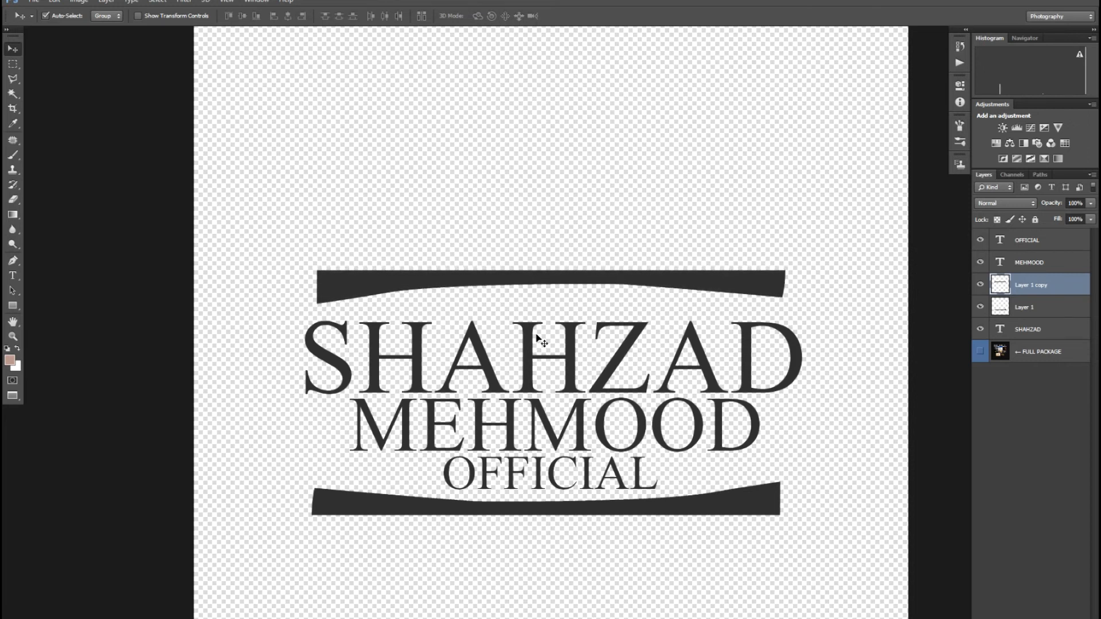
{"action": "key", "text": "ctrl+shift+e"}
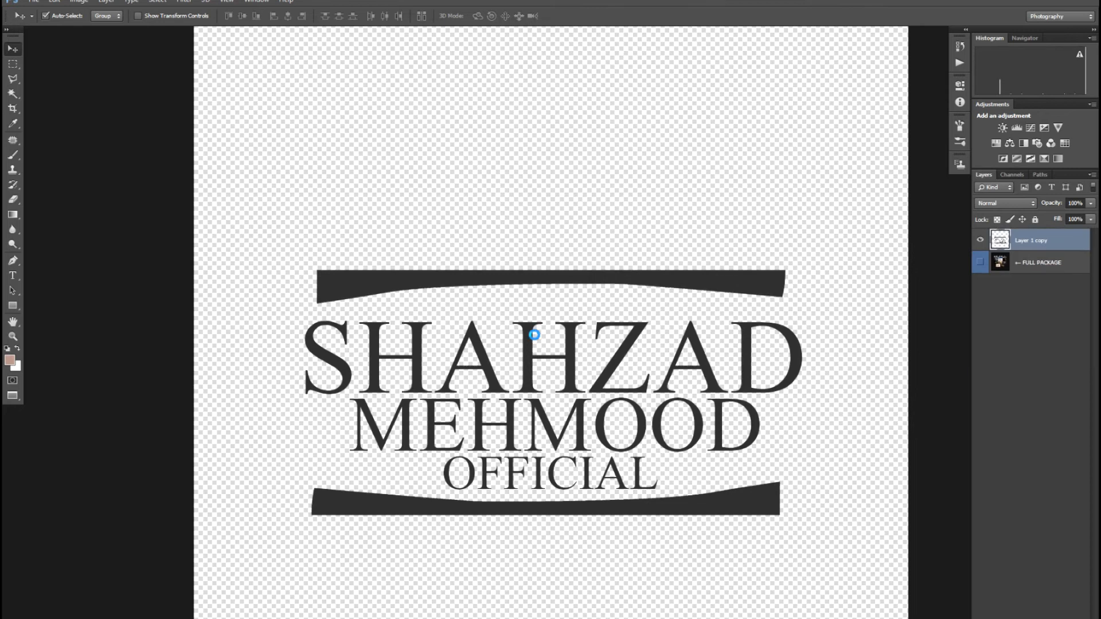
Step: Preview the Metallic Silver Logo Mockup full screen, zooming in and out on the logo
{"action": "key", "text": "Tab"}
{"action": "key", "text": "f"}
{"action": "key", "text": "f"}
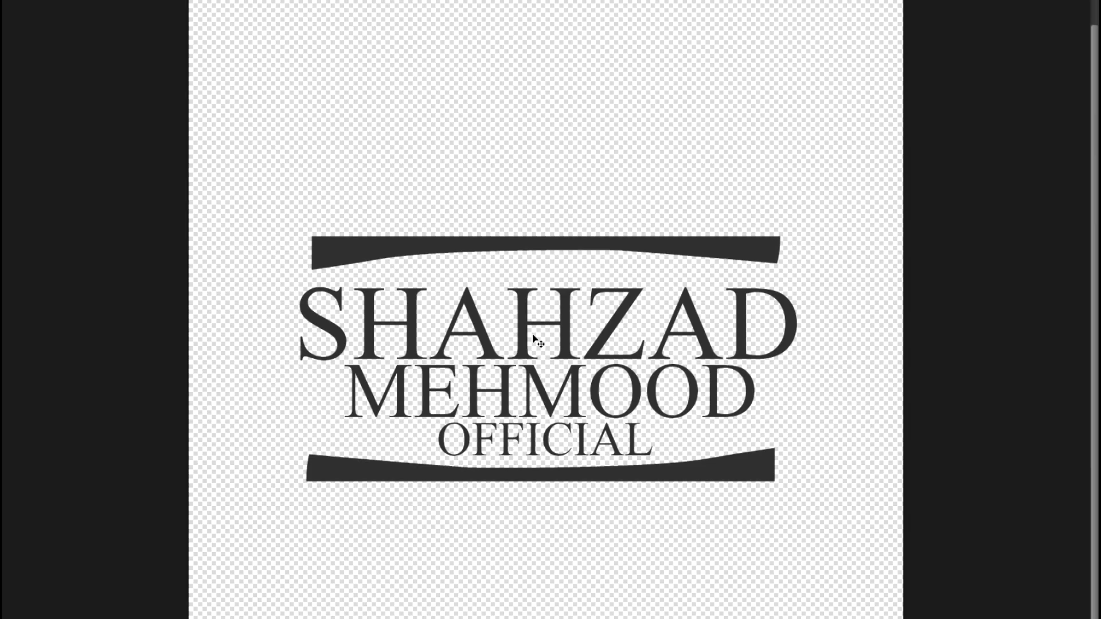
{"action": "left_click", "coordinate": [583, 136]}
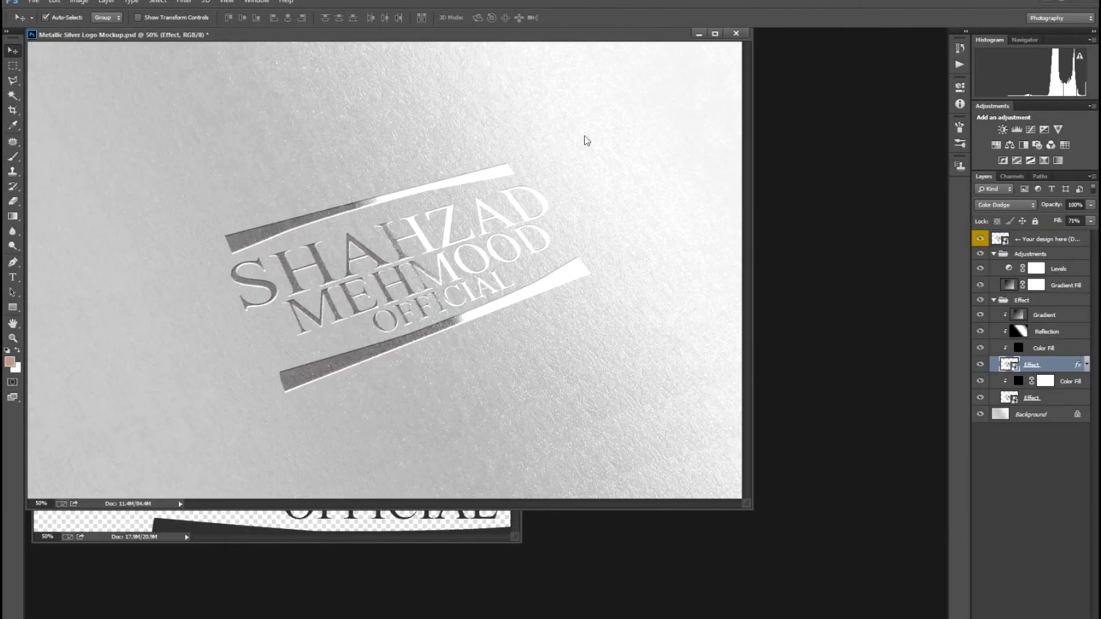
{"action": "key", "text": "f"}
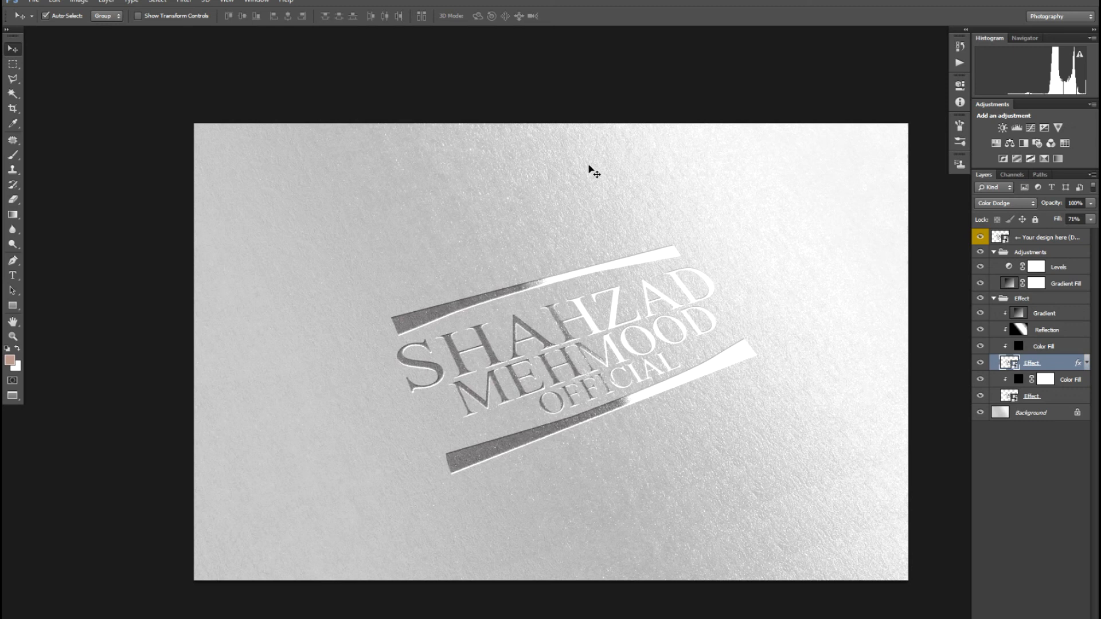
{"action": "key", "text": "ctrl+plus"}
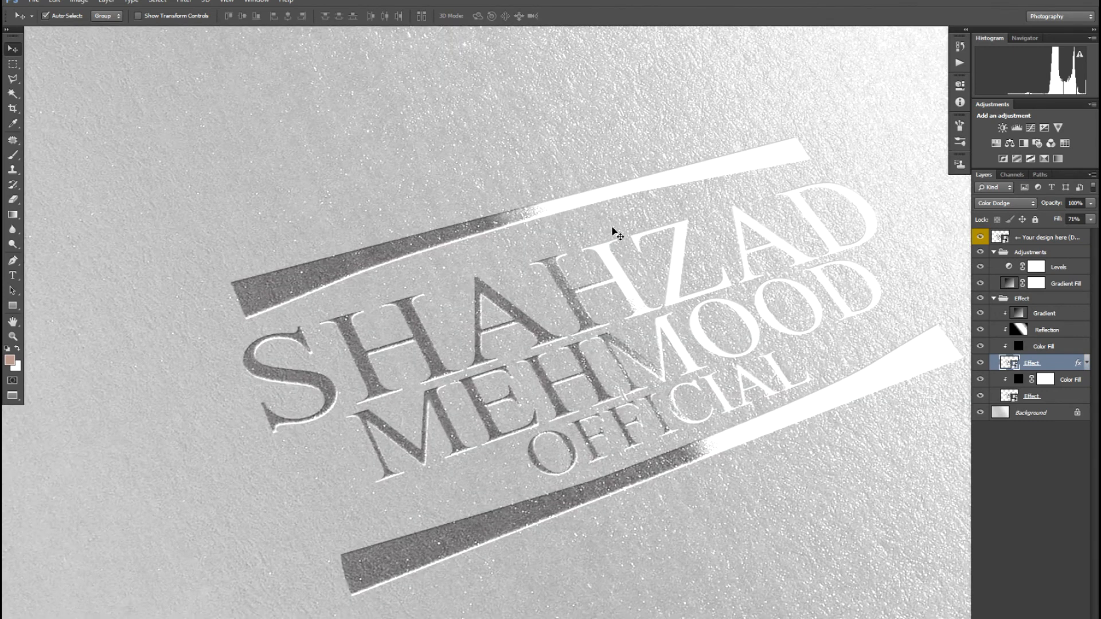
{"action": "key", "text": "ctrl+minus"}
{"action": "key", "text": "ctrl+minus"}
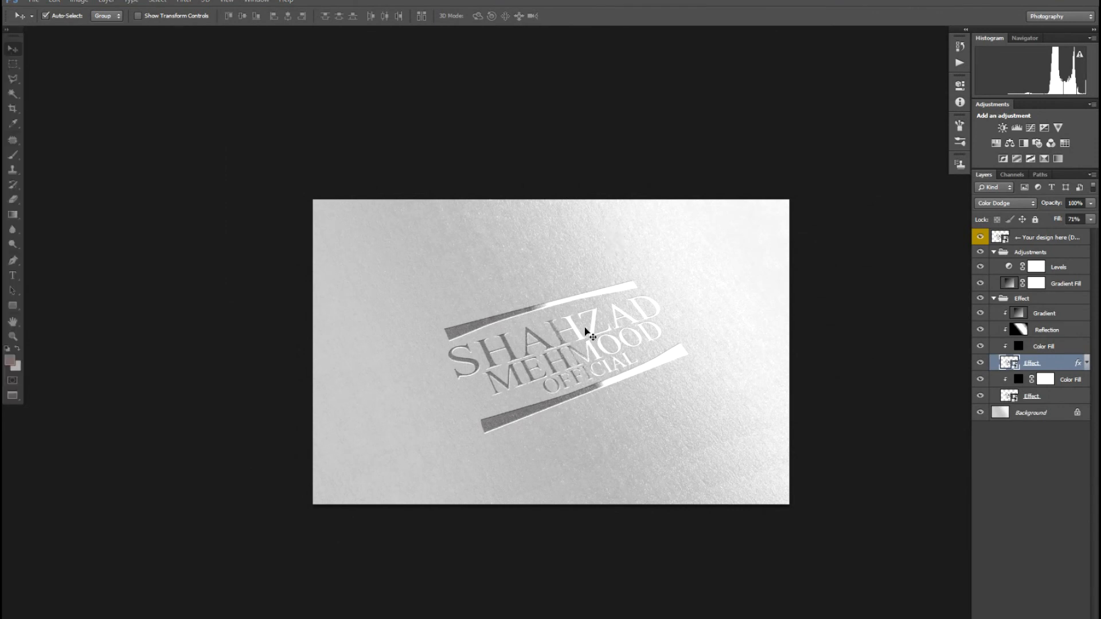
{"action": "key", "text": "f"}
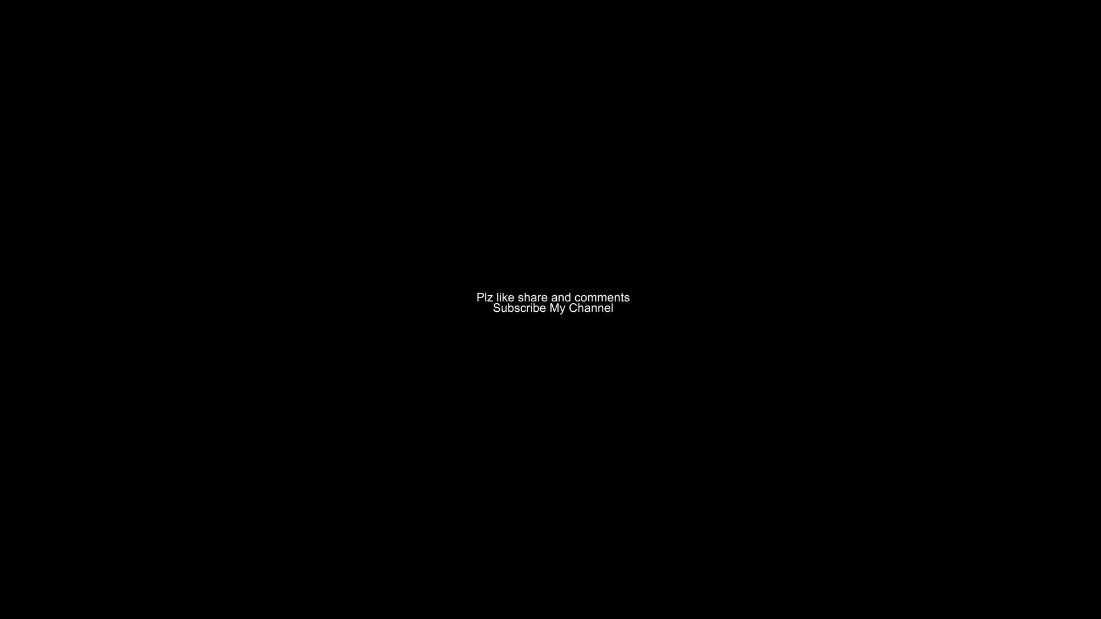